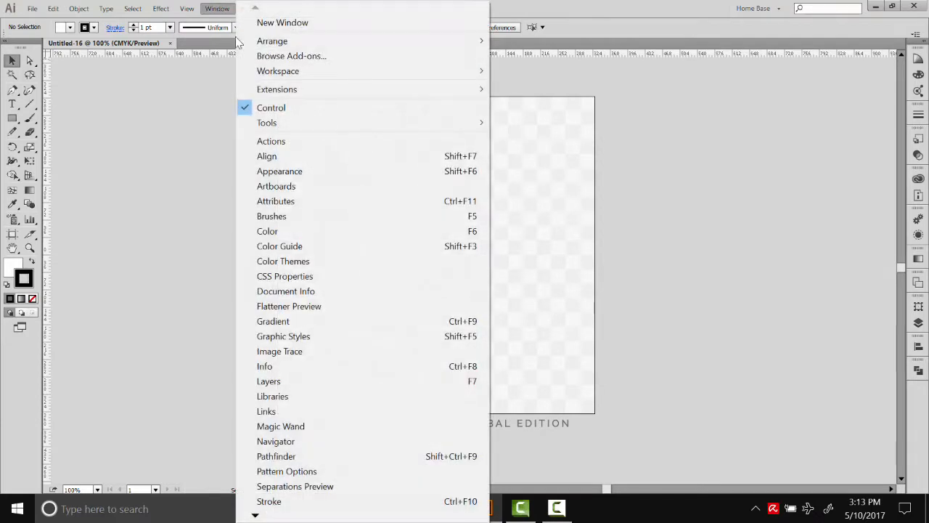
- Display the Brushes panel beside the artboard and look through its lettered brush groups from C to F
click(268, 216)
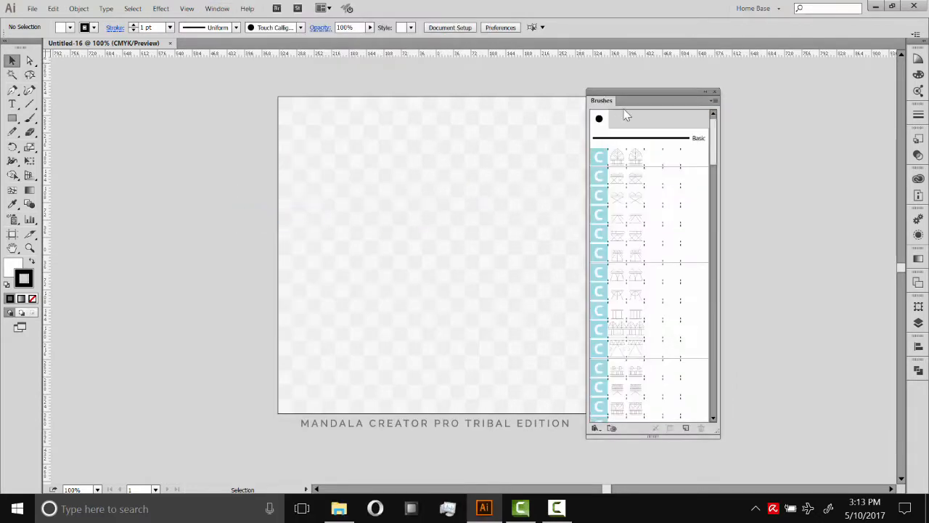
mouse_move(621, 98)
mouse_down()
mouse_move(650, 93)
mouse_move(638, 93)
mouse_up()
mouse_move(729, 121)
mouse_down()
mouse_move(726, 371)
mouse_move(733, 121)
mouse_up()
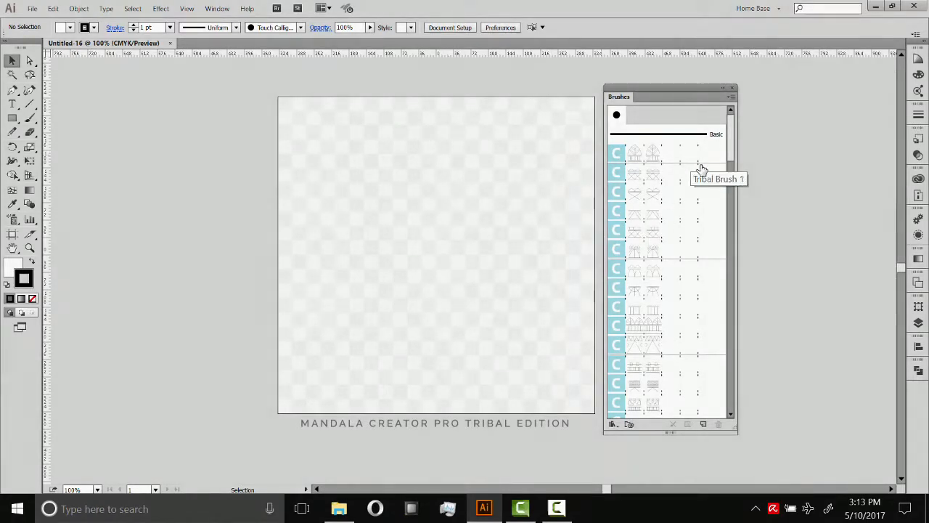
drag(730, 143, 719, 160)
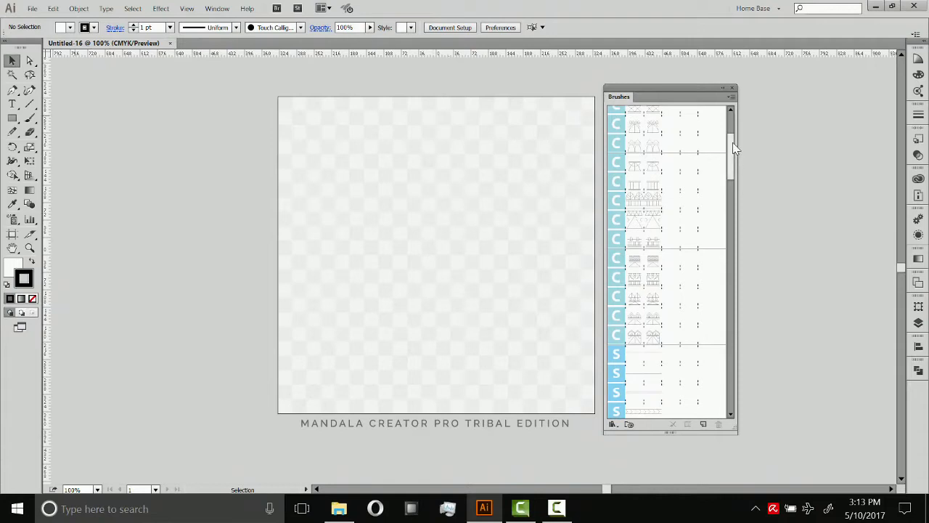
scroll(649, 181, down, 3)
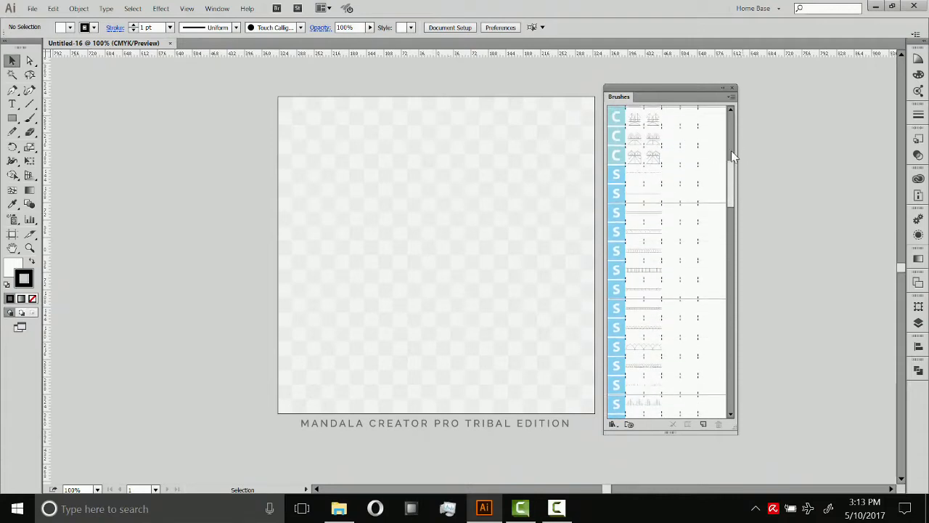
drag(731, 177, 724, 316)
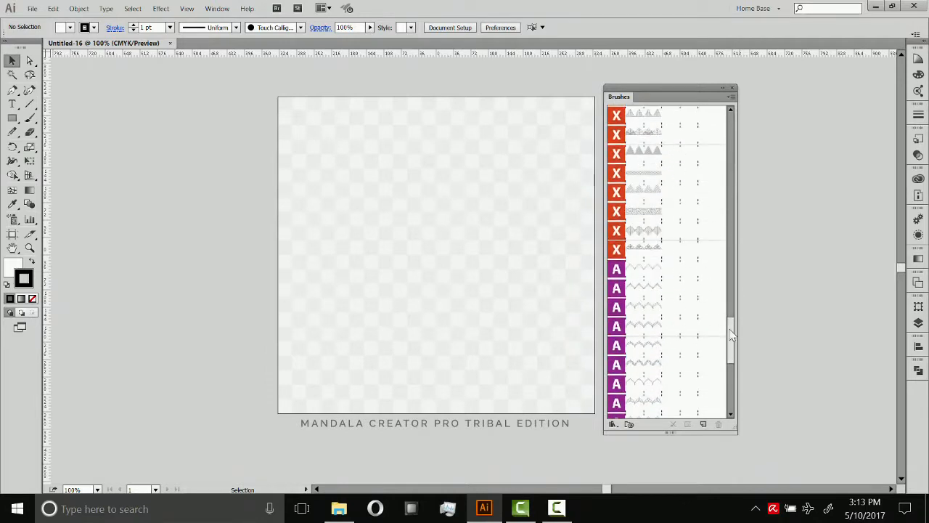
drag(733, 336, 731, 377)
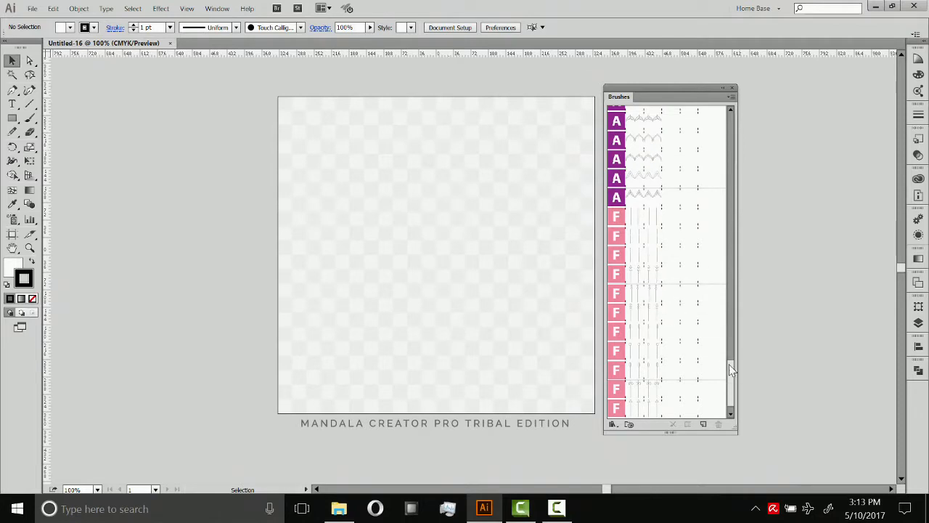
drag(732, 367, 736, 114)
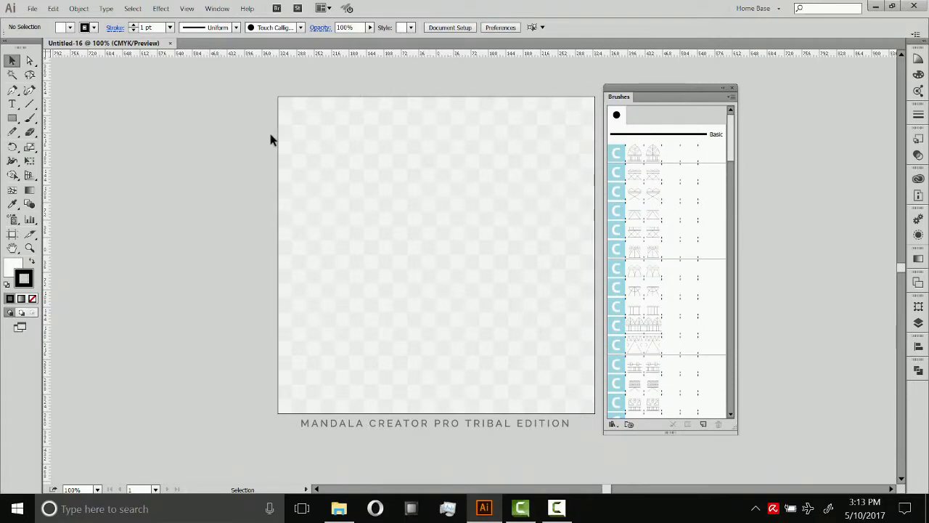
- Display the Actions panel and clear all actions from it
click(217, 8)
click(281, 142)
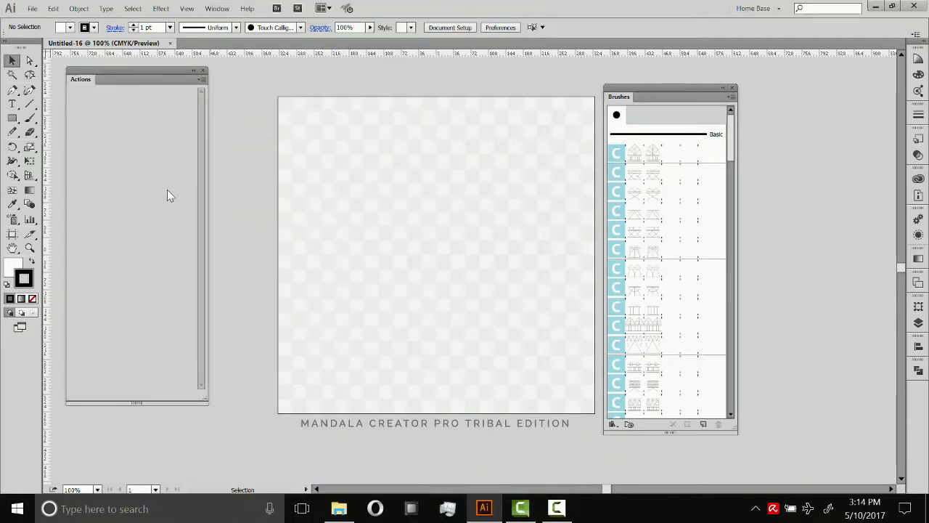
click(200, 80)
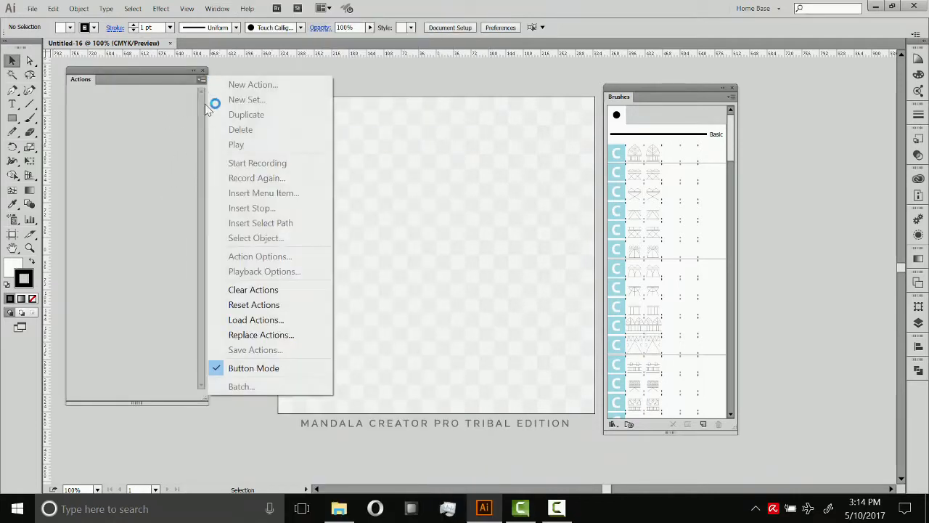
click(262, 291)
click(453, 269)
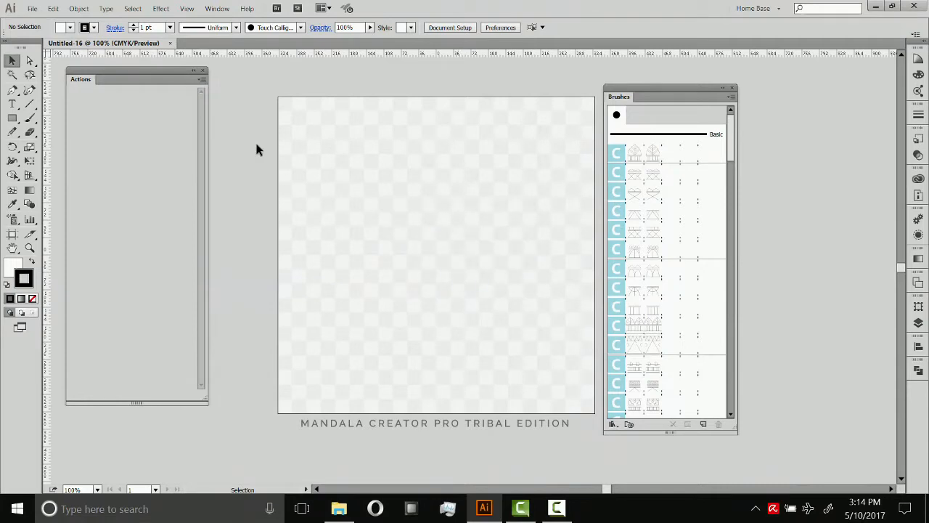
- Load the action set [2] Tribal Mandala Toolkit (v7.02).aia and place the Actions panel closer to the artboard
click(202, 80)
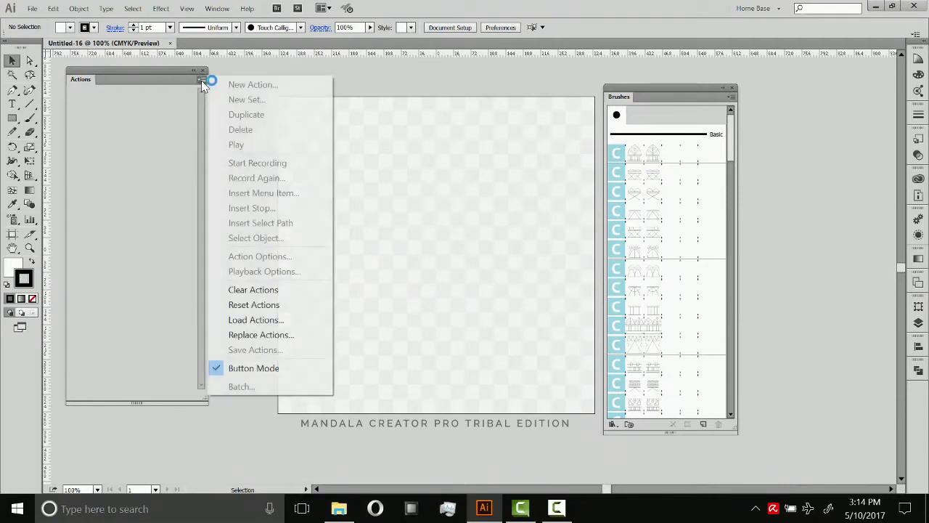
click(254, 319)
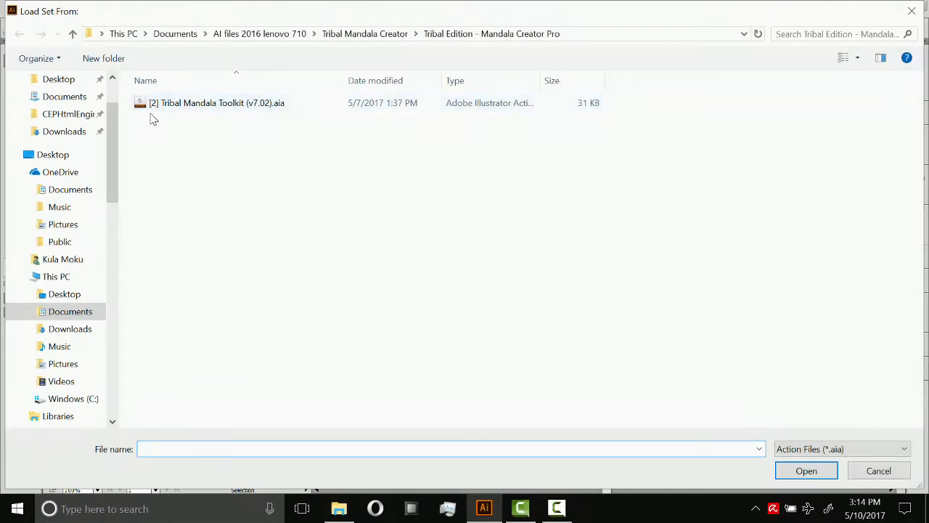
double_click(209, 105)
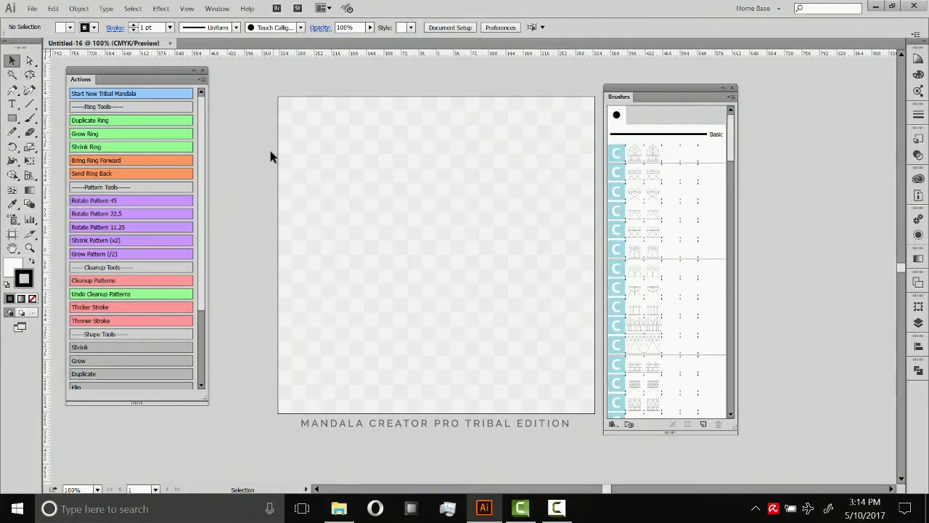
drag(160, 77, 221, 88)
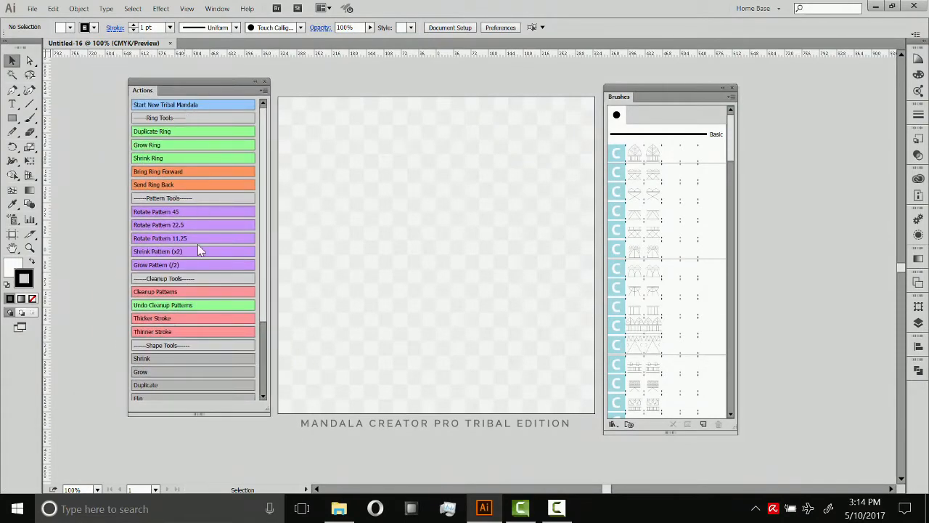
- Switch the loaded actions out of Button Mode and back into it
click(263, 90)
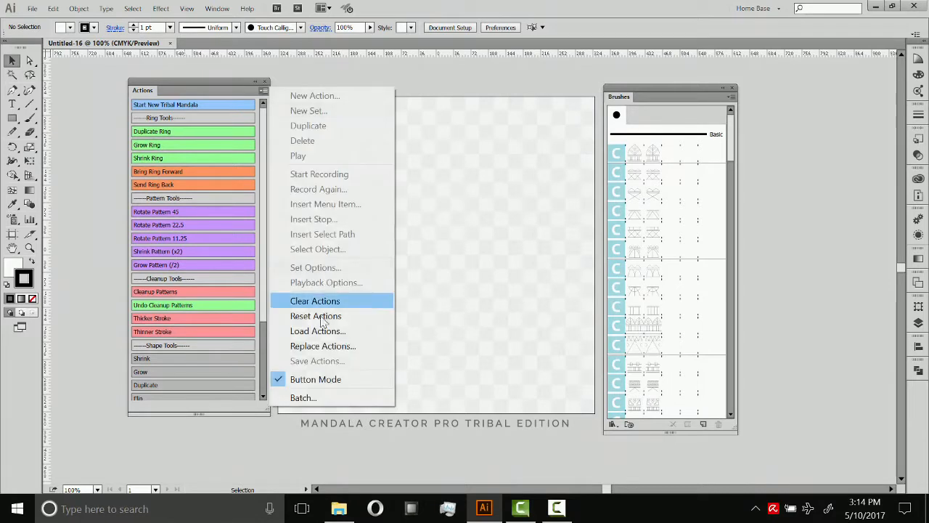
click(319, 378)
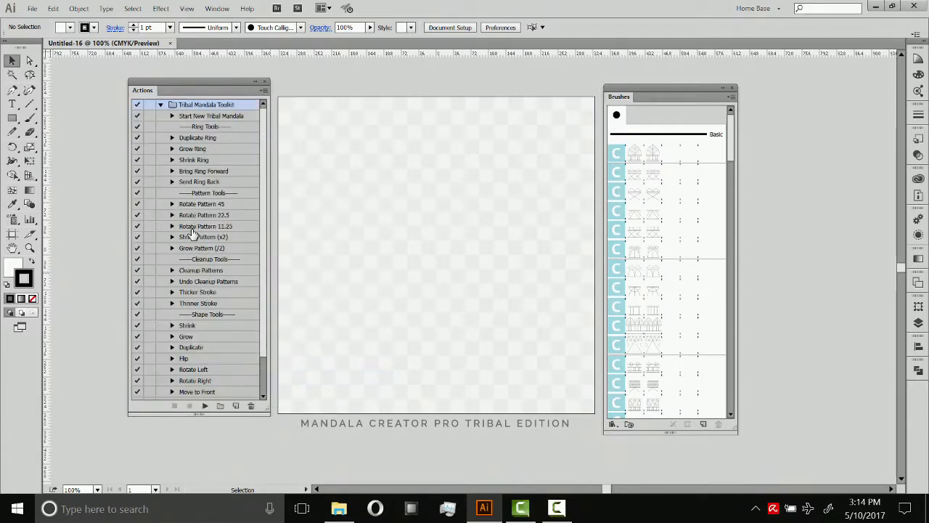
click(263, 90)
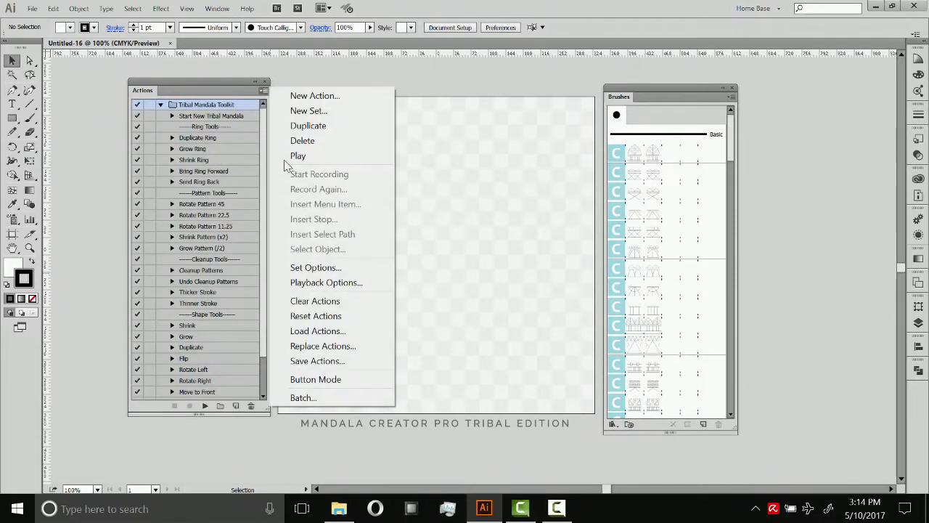
click(319, 379)
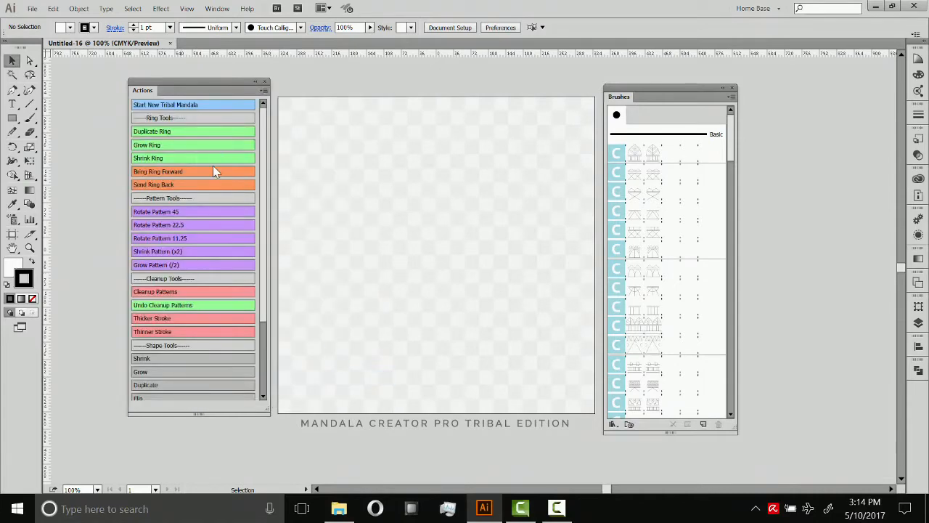
- Align the actions beside the artboard and run Start New Tribal Mandala to place the first ring
drag(229, 89, 233, 101)
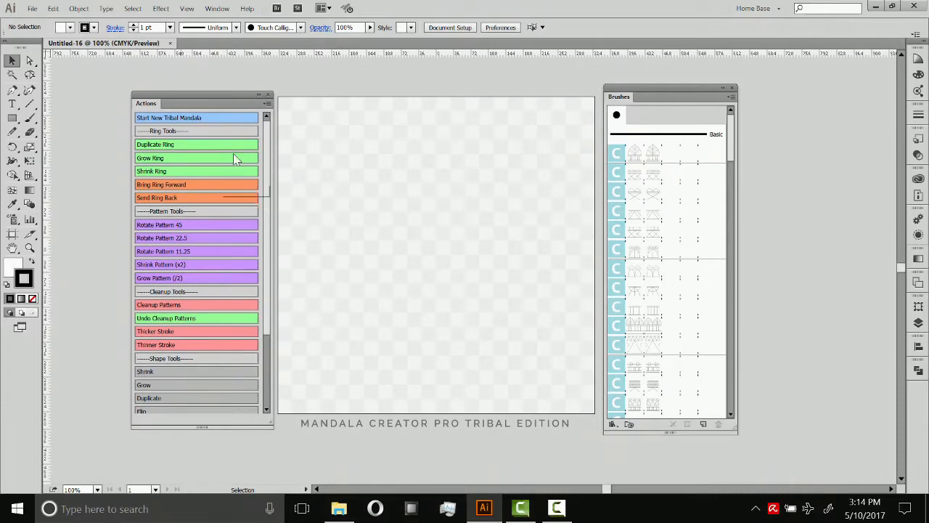
mouse_move(267, 130)
mouse_down()
mouse_move(266, 147)
mouse_move(268, 134)
mouse_up()
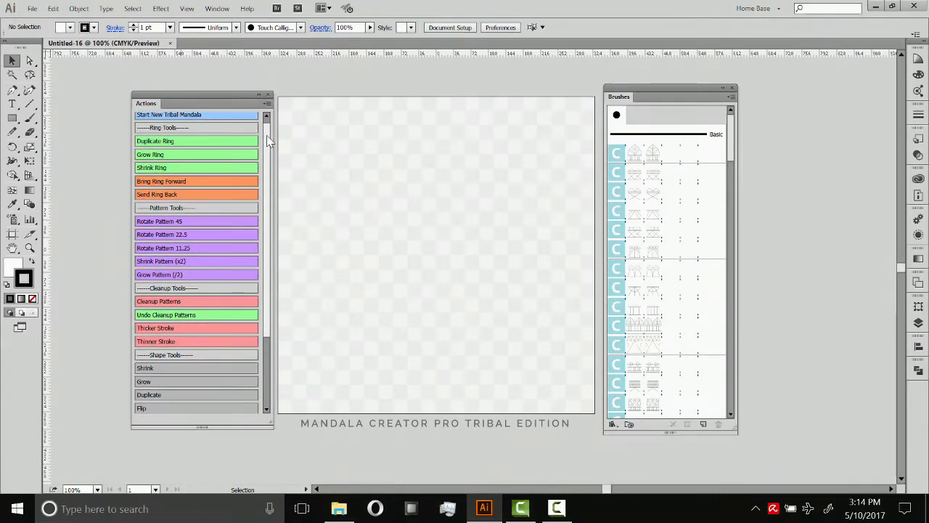
scroll(268, 142, up, 1)
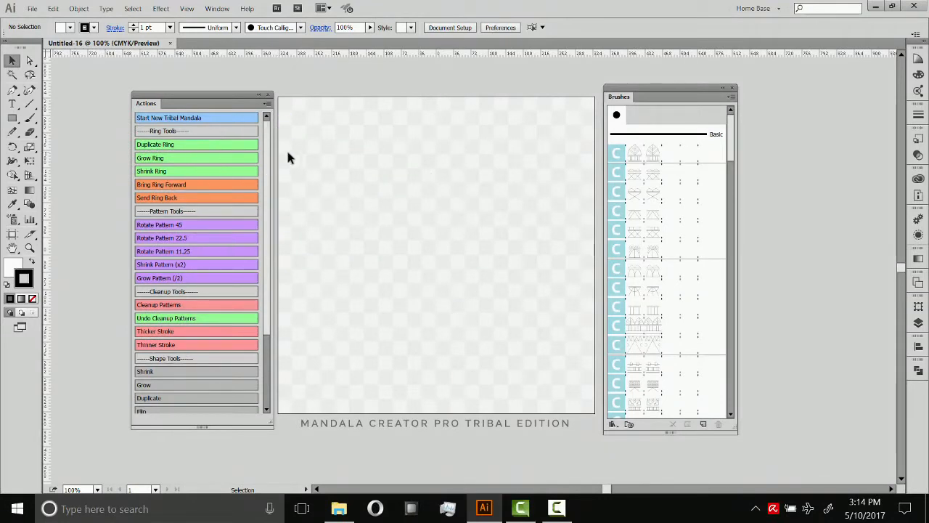
click(191, 117)
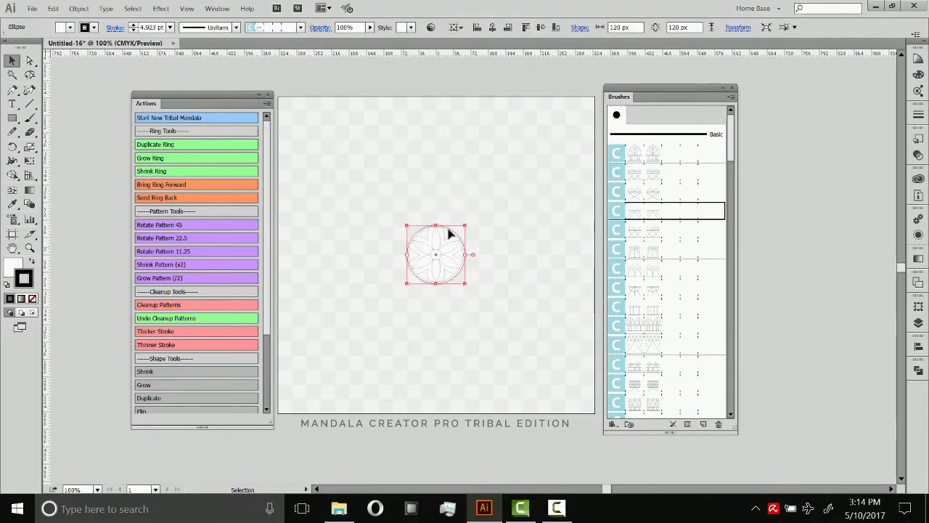
- Try different C and S pattern brushes on the centre ring
click(651, 191)
click(645, 173)
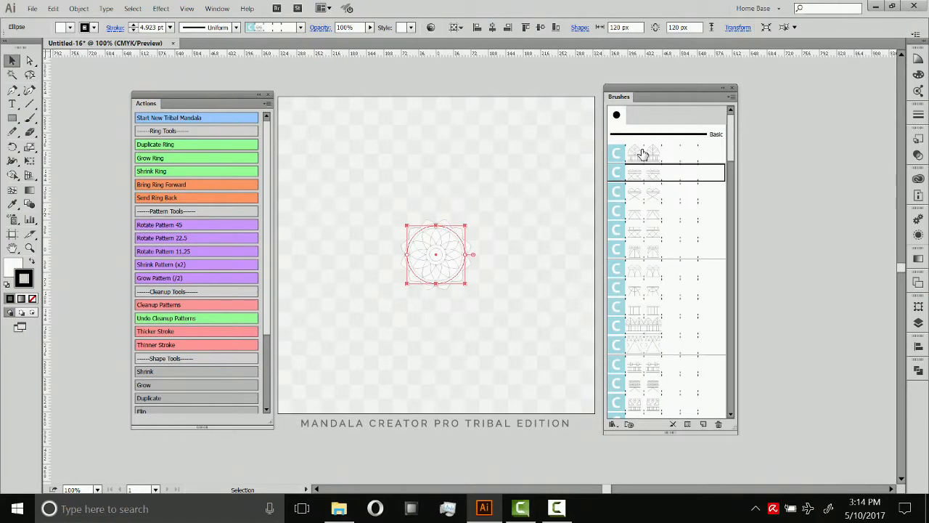
click(665, 212)
scroll(731, 149, down, 3)
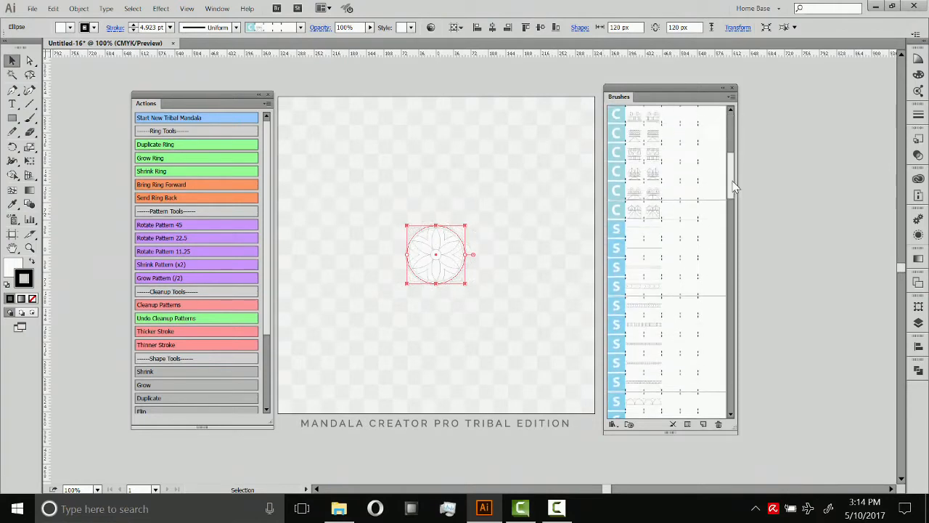
scroll(690, 175, up, 3)
click(649, 378)
click(657, 396)
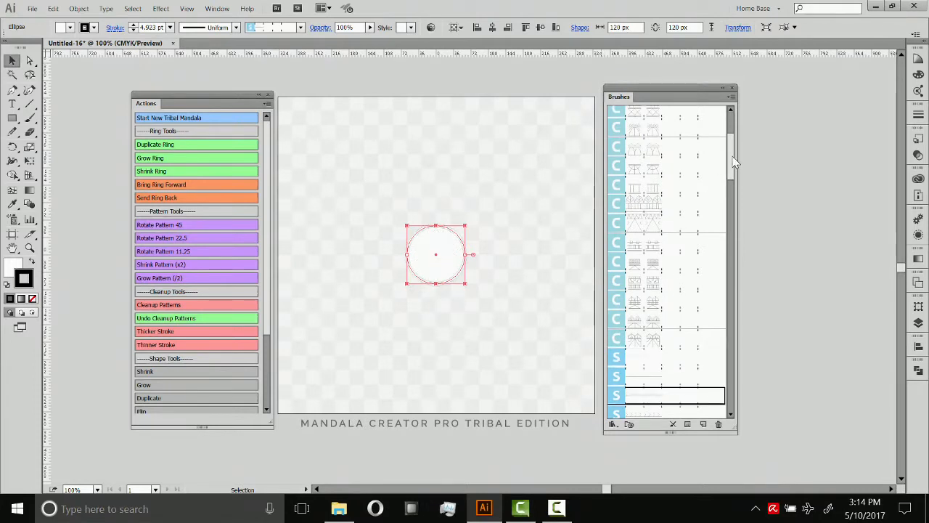
scroll(732, 156, up, 3)
click(643, 132)
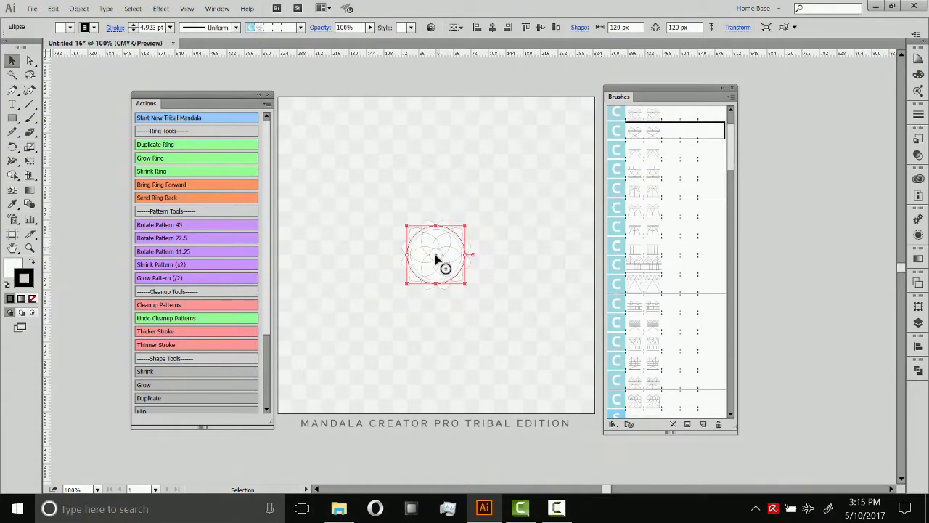
scroll(731, 156, down, 2)
scroll(731, 181, down, 5)
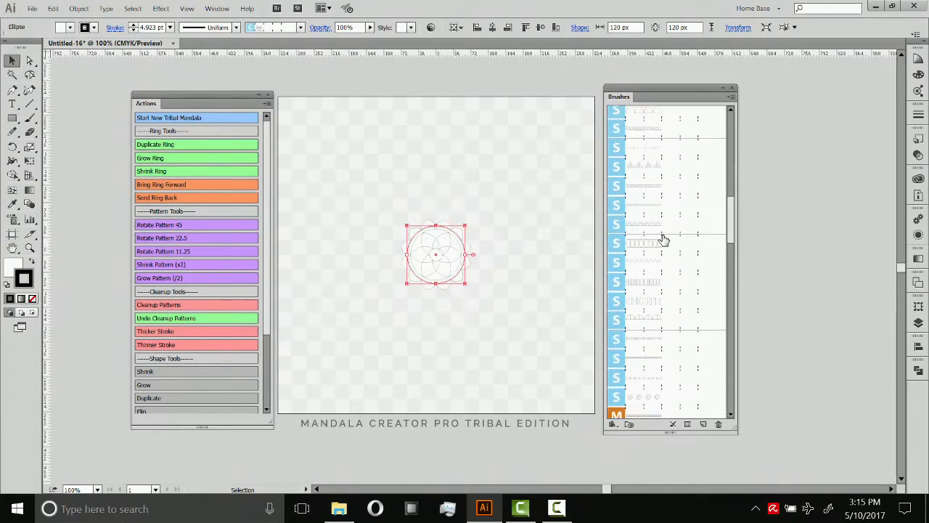
click(645, 190)
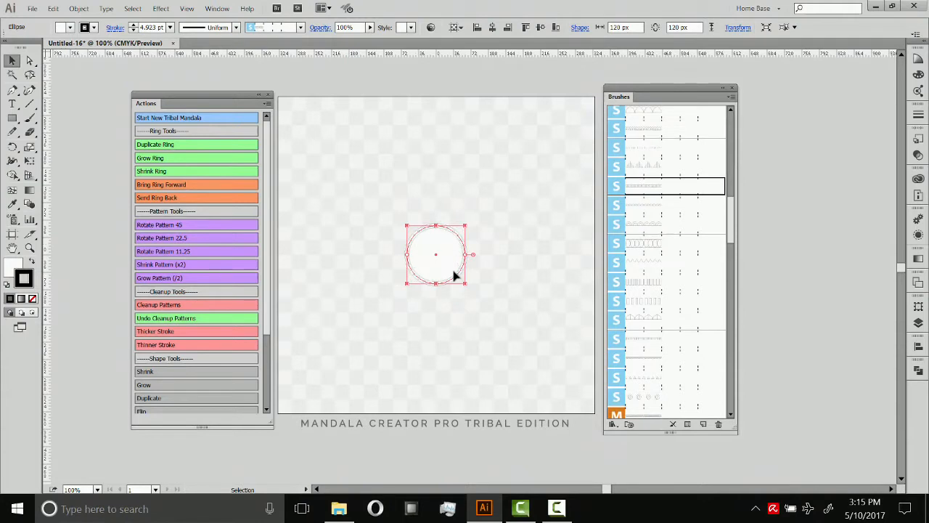
- Apply the second C brush to the centre ring and clear the Brushes panel away from the artboard
scroll(733, 225, up, 8)
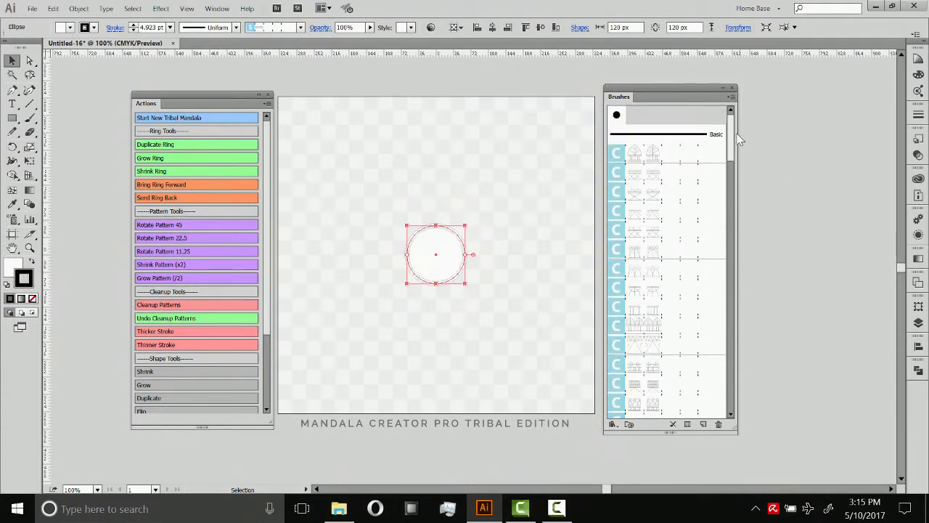
click(649, 175)
click(654, 194)
click(656, 177)
mouse_move(682, 103)
mouse_down()
mouse_move(692, 86)
mouse_move(689, 100)
mouse_up()
key(space)
drag(514, 228, 509, 197)
key(space)
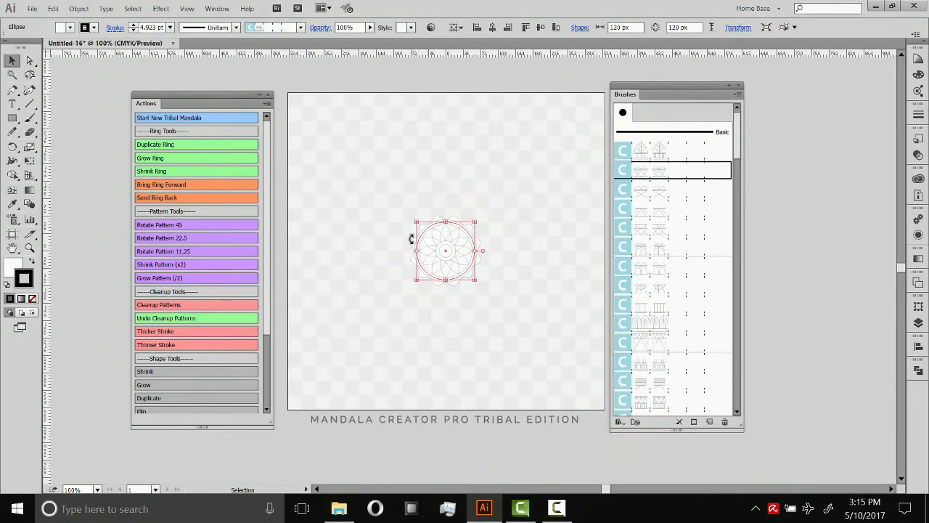
- Duplicate the centre ring and enlarge the copy with repeated Grow Ring actions
click(166, 148)
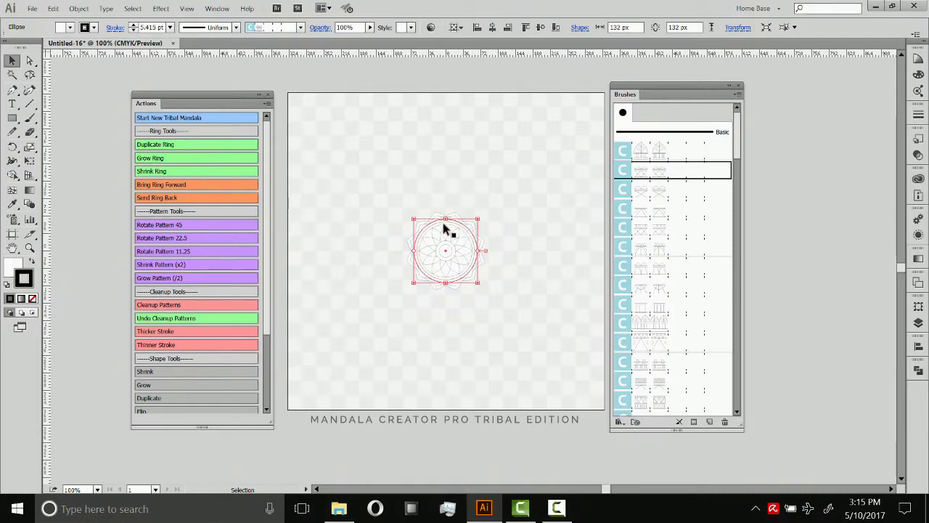
click(162, 162)
click(164, 164)
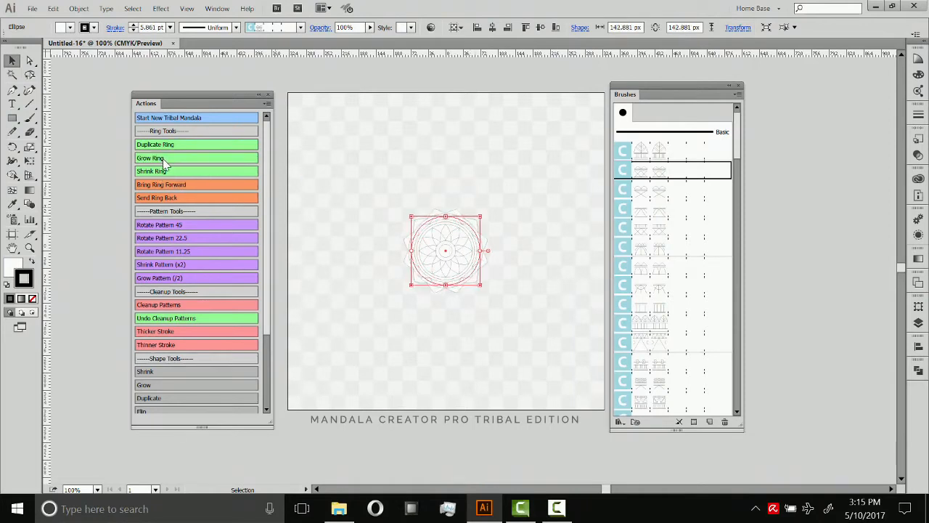
click(164, 158)
click(162, 160)
click(157, 160)
click(157, 159)
click(157, 160)
click(159, 161)
- Shrink the duplicated ring by a few increments and regrow it to about 184.5 px across
click(163, 172)
click(162, 171)
click(162, 170)
click(161, 169)
click(164, 159)
click(164, 159)
click(163, 159)
click(162, 159)
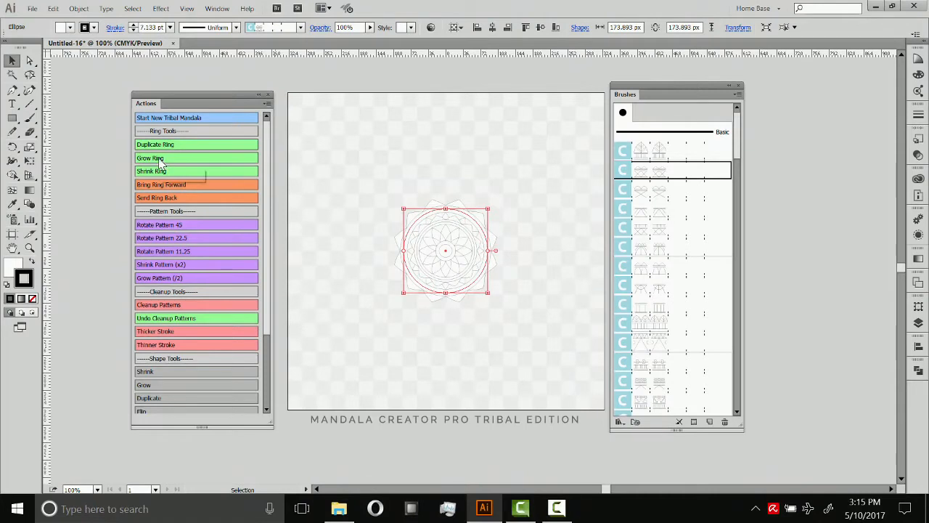
click(161, 161)
click(161, 161)
click(162, 162)
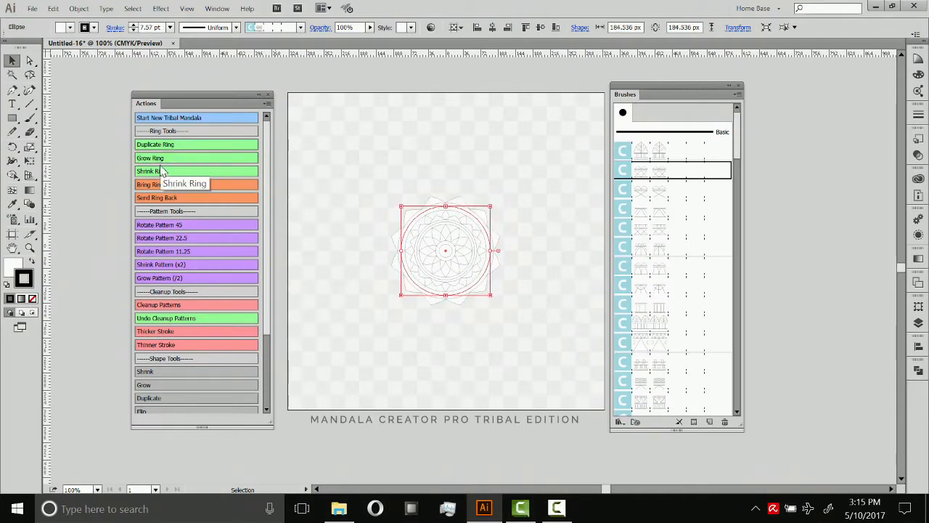
- Try different C pattern brushes on the enlarged outer ring
mouse_move(736, 129)
mouse_down()
mouse_move(742, 149)
mouse_move(740, 134)
mouse_up()
click(659, 178)
click(666, 130)
click(670, 202)
click(668, 242)
click(656, 179)
- Apply the small pointed-triangle S brush to the outer ring and shrink the ring to about 163.5 px across
mouse_move(735, 141)
mouse_down()
mouse_move(735, 231)
mouse_move(733, 215)
mouse_up()
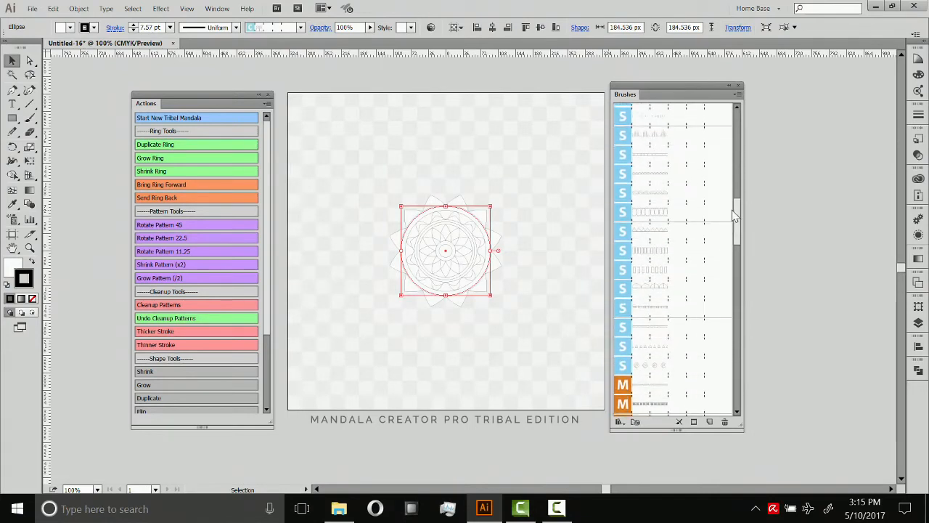
click(651, 138)
click(658, 227)
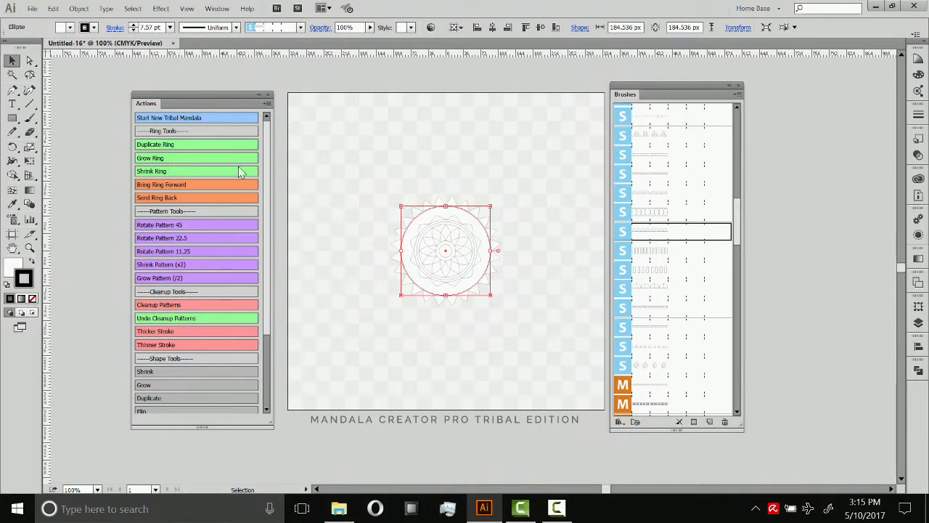
click(166, 172)
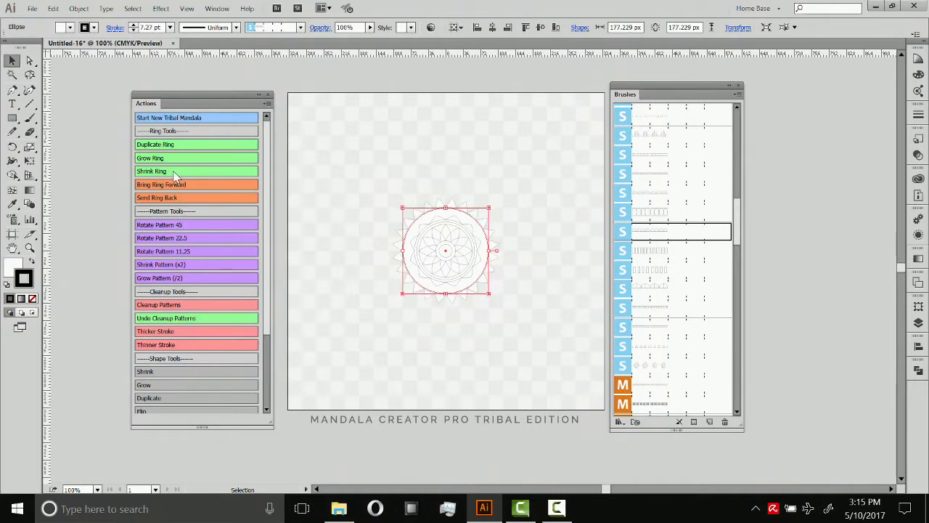
click(174, 172)
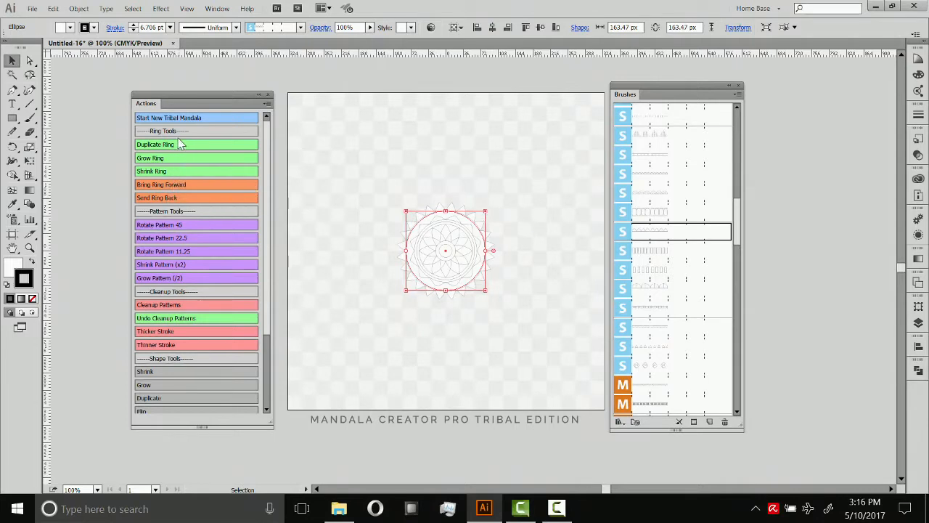
- Duplicate the triangle-patterned ring and apply the scalloped S brush to the copy
click(168, 145)
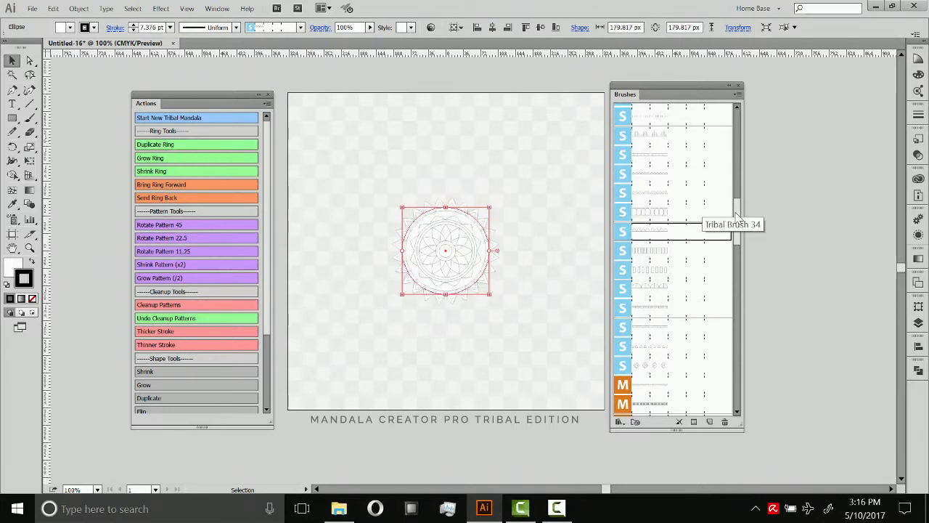
drag(740, 211, 733, 299)
scroll(730, 290, up, 3)
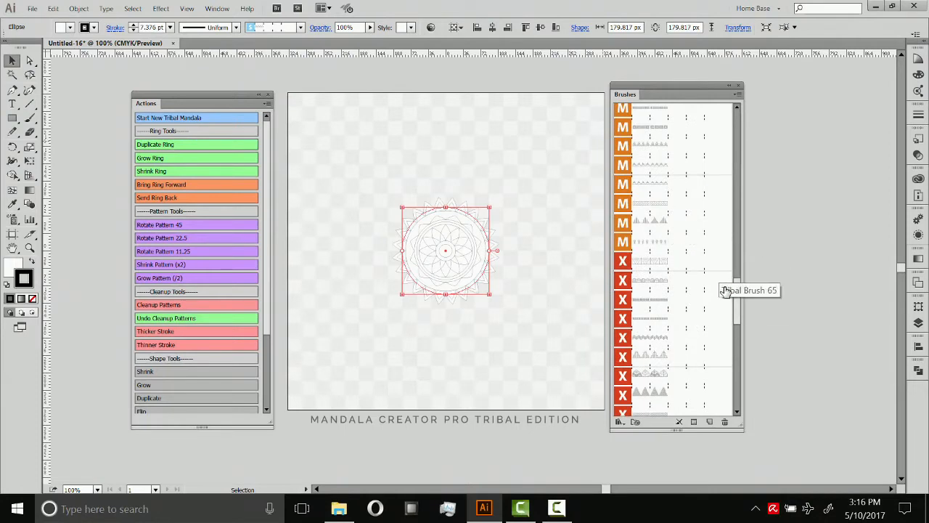
mouse_move(738, 298)
mouse_down()
mouse_move(737, 332)
mouse_move(733, 221)
mouse_up()
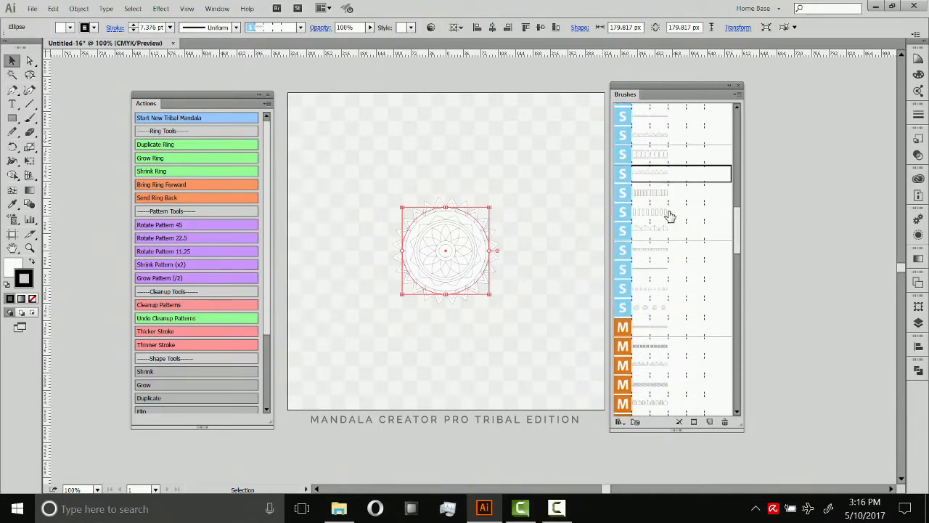
click(651, 136)
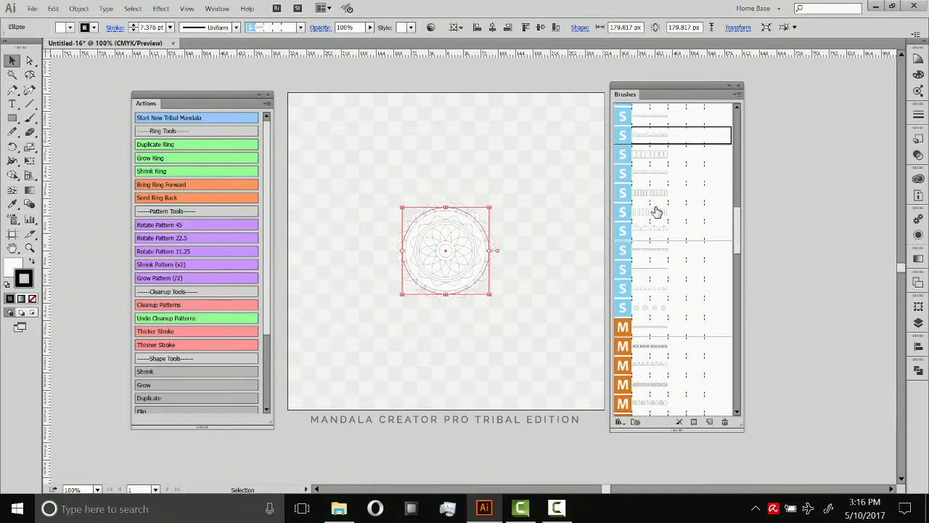
- Enlarge the scalloped ring to about 232.6 px across with repeated Grow Ring actions and deselect it
click(165, 160)
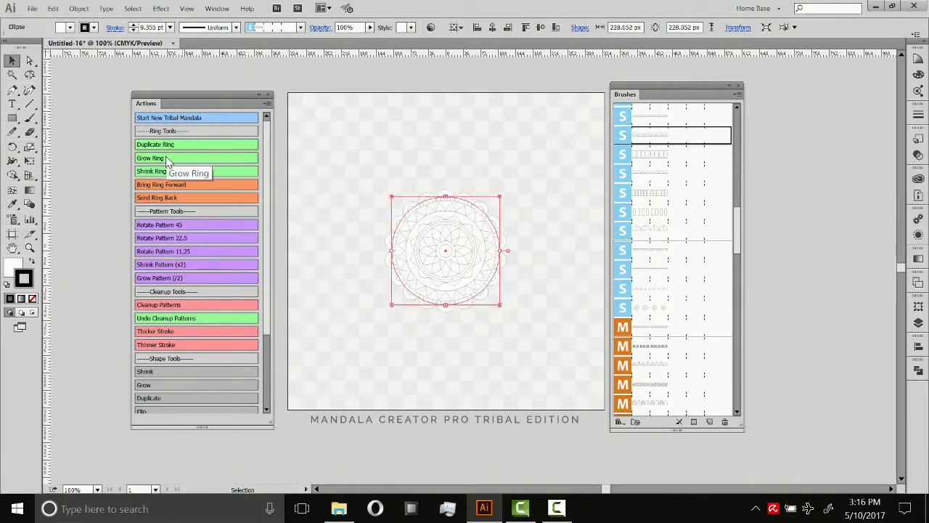
click(438, 162)
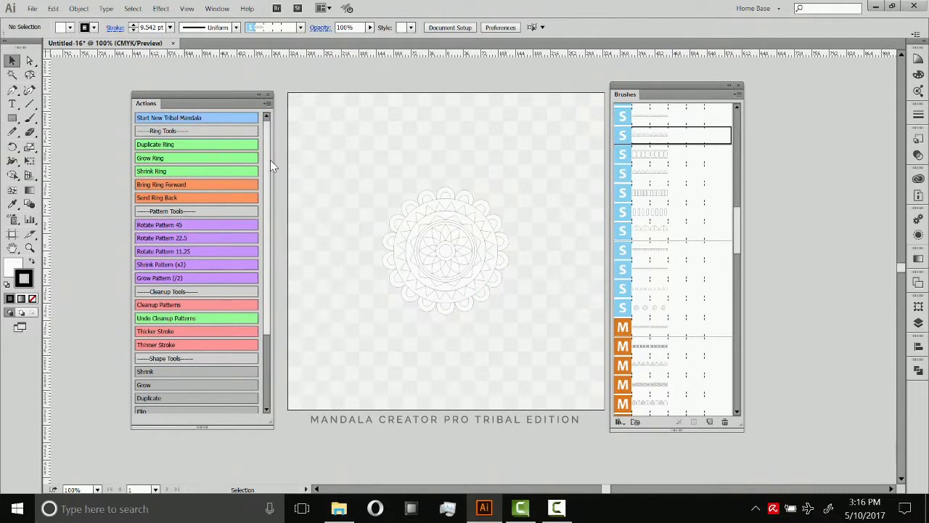
click(171, 144)
click(530, 328)
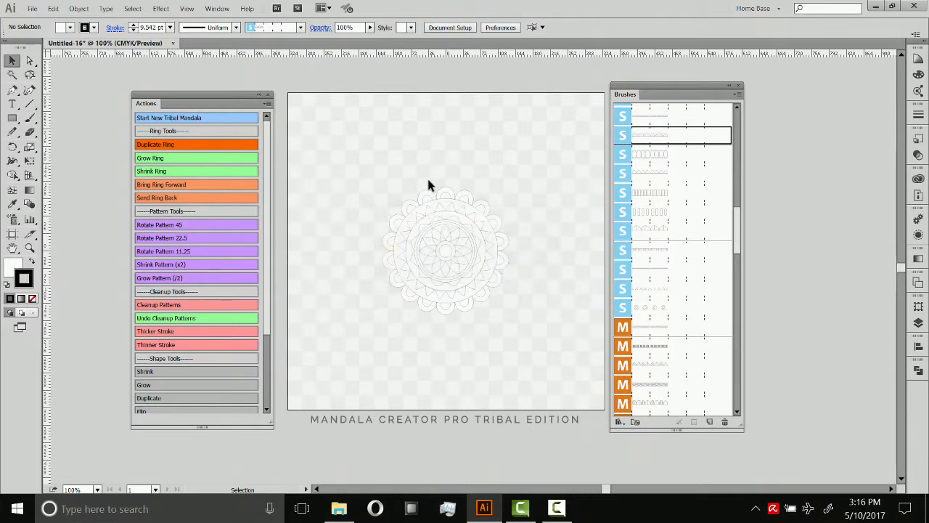
- Shrink the triangle-patterned ring inside the scalloped one to about 156.9 px across
click(446, 212)
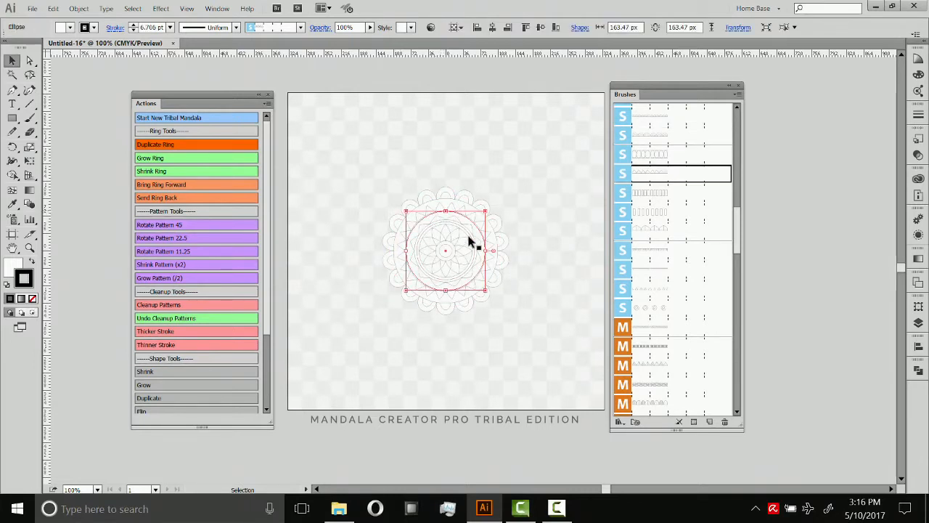
click(166, 171)
click(168, 162)
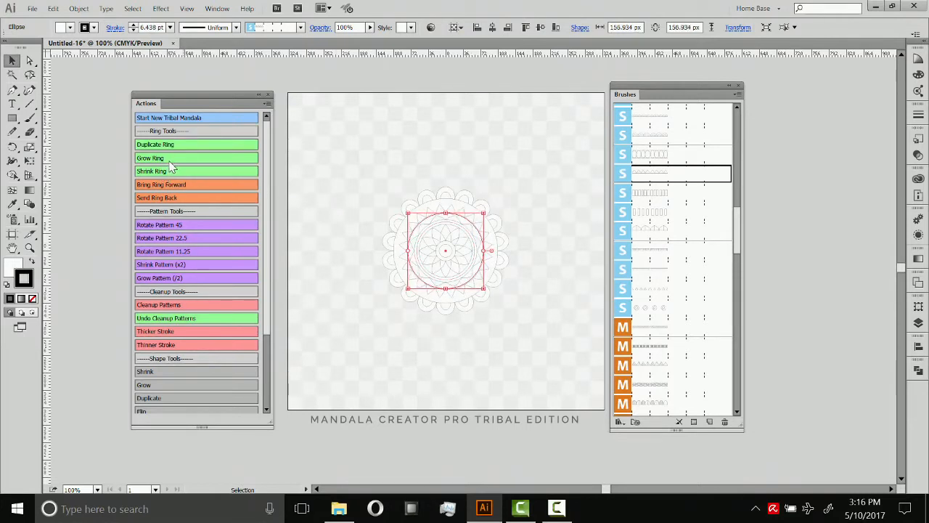
click(440, 180)
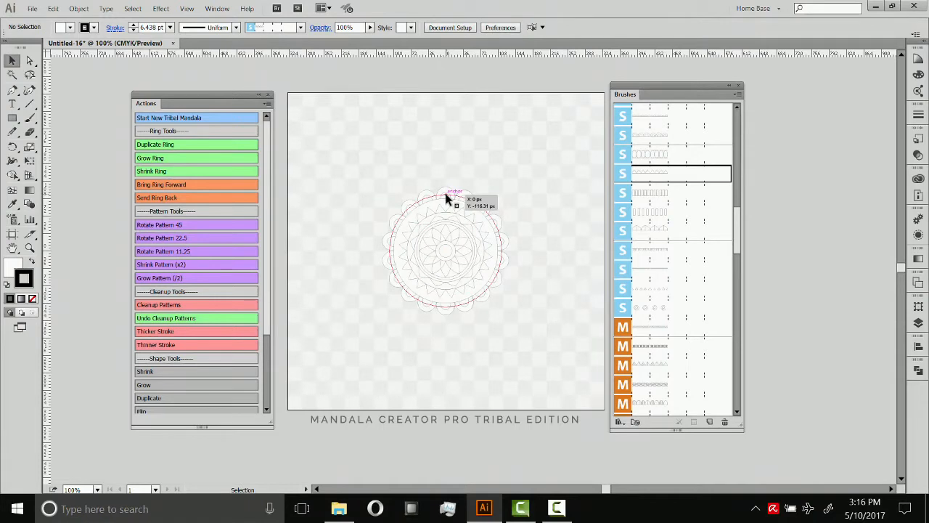
- Shrink the scalloped outer ring to about 218.9 px across with repeated Shrink Ring actions
click(446, 194)
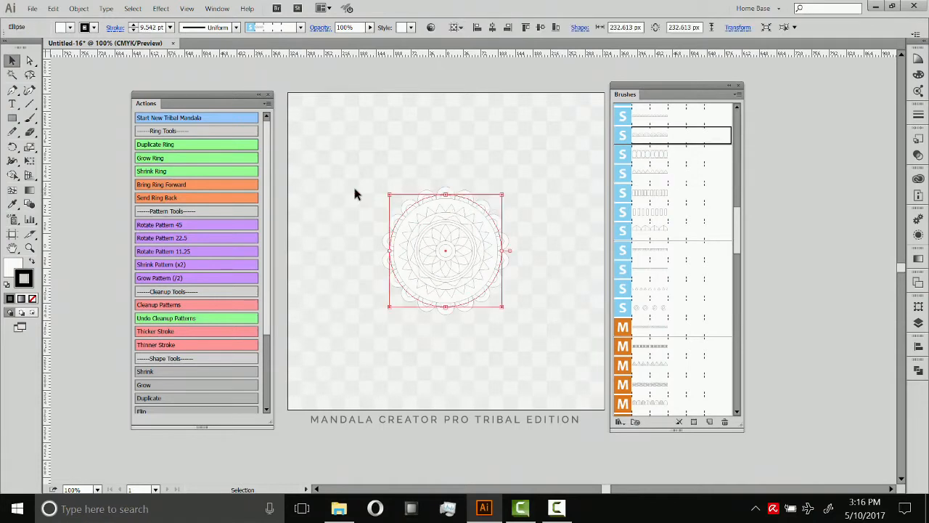
click(164, 171)
click(165, 171)
click(164, 170)
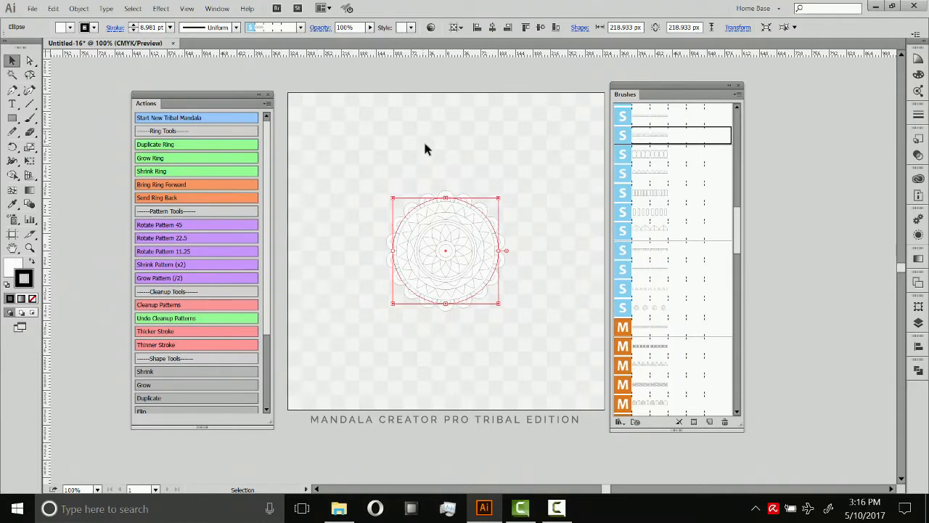
click(483, 160)
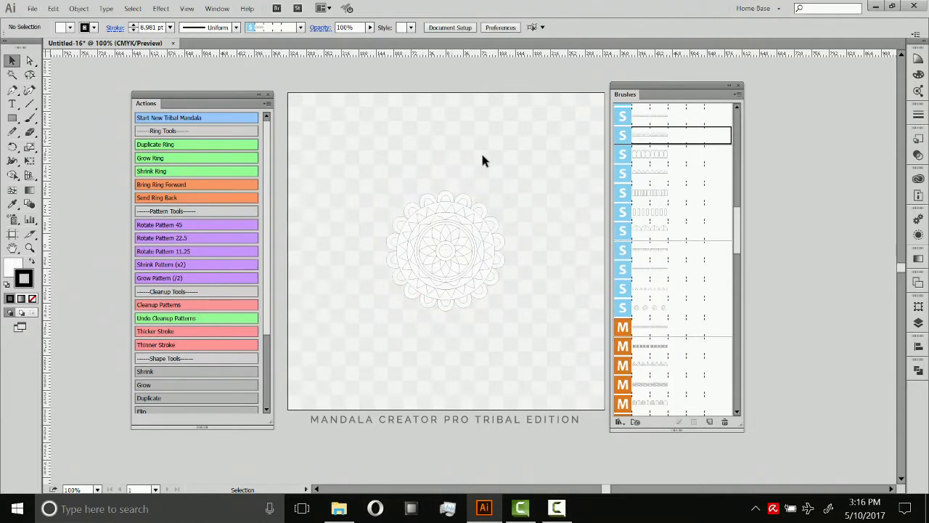
- Duplicate the scalloped ring and apply a narrow banded S brush to the copy
click(463, 198)
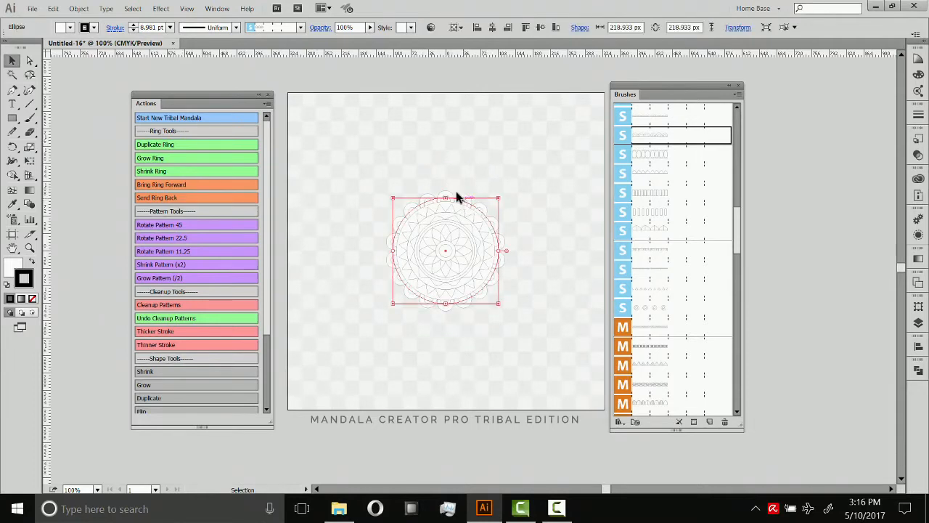
click(193, 145)
drag(739, 224, 742, 213)
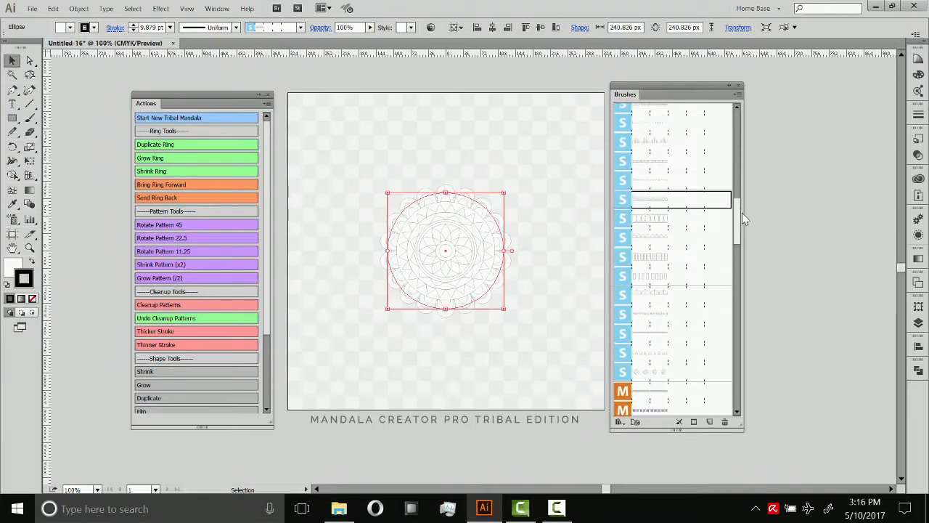
click(661, 164)
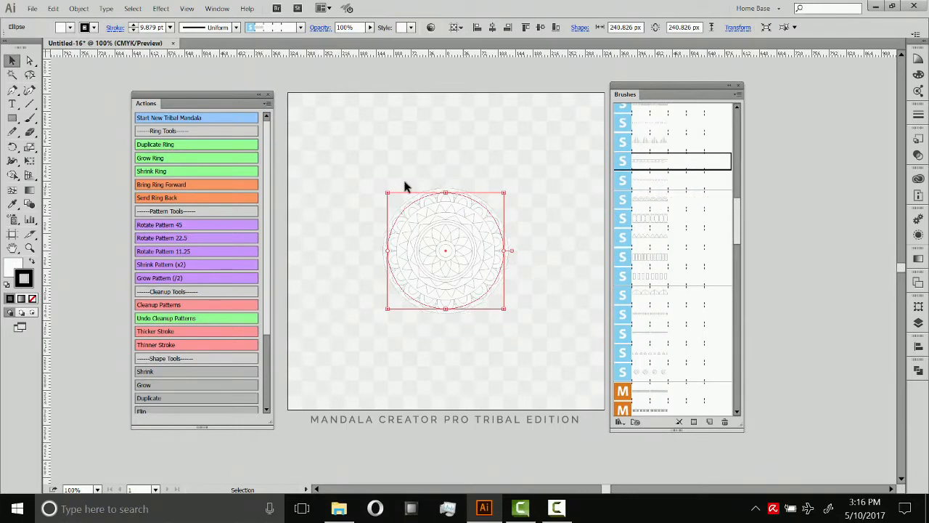
- Enlarge the banded ring to about 276.6 px across with repeated Grow Ring actions
click(151, 159)
click(151, 161)
click(152, 160)
click(152, 159)
click(152, 159)
click(153, 158)
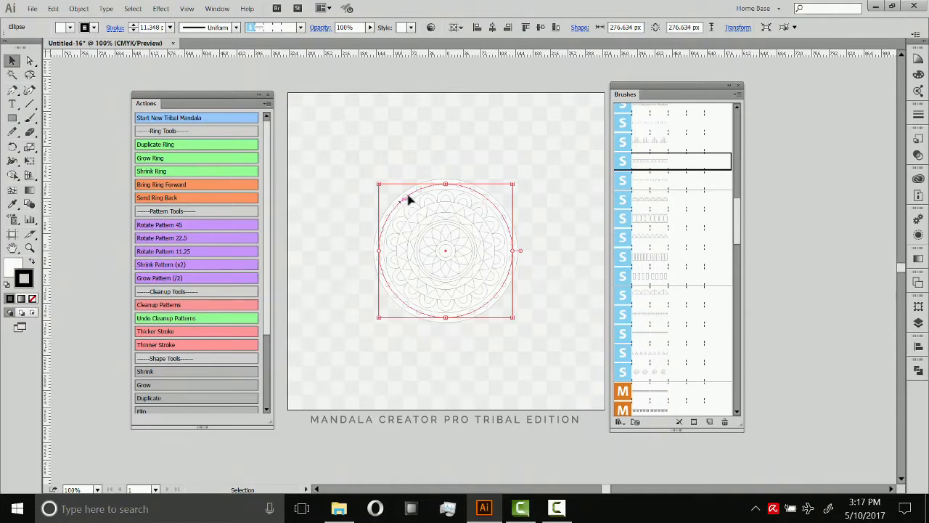
- Apply Shrink Pattern (x2) to the banded ring and resize it to about 271.3 px across
click(165, 265)
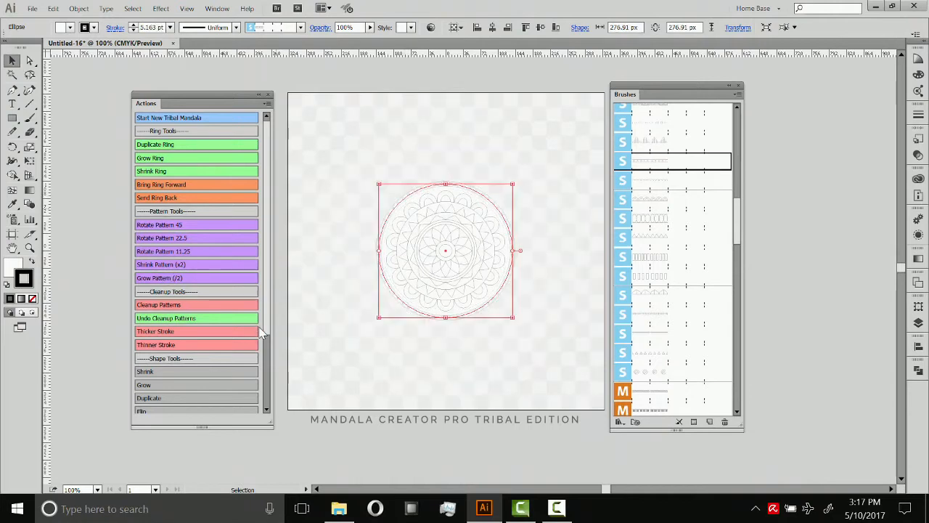
click(163, 175)
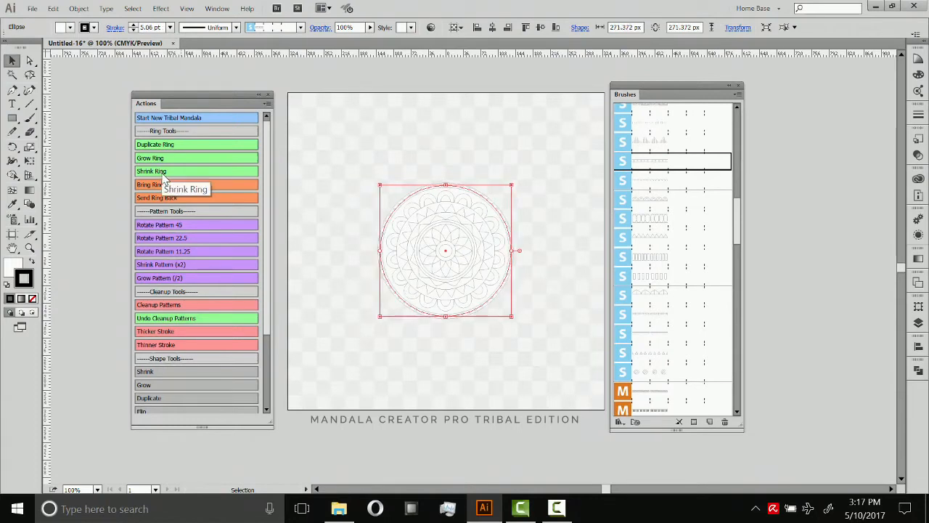
click(164, 174)
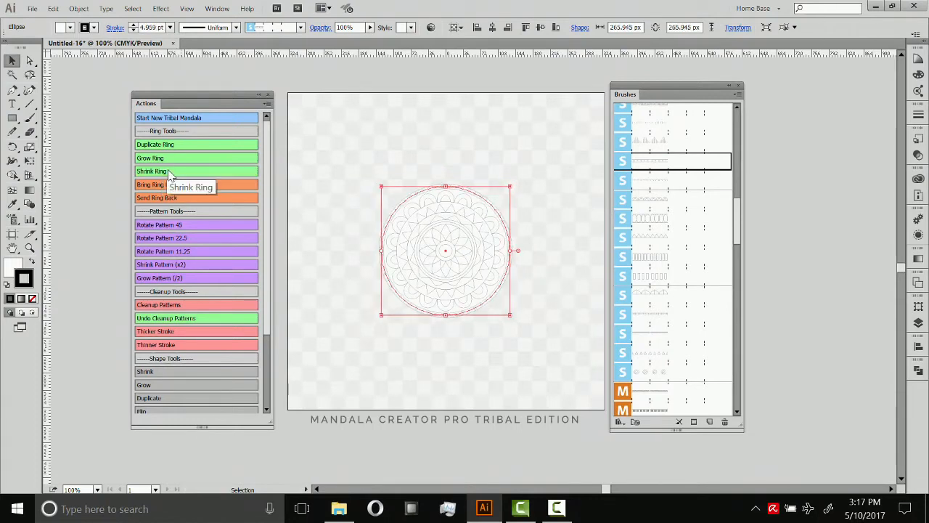
click(516, 142)
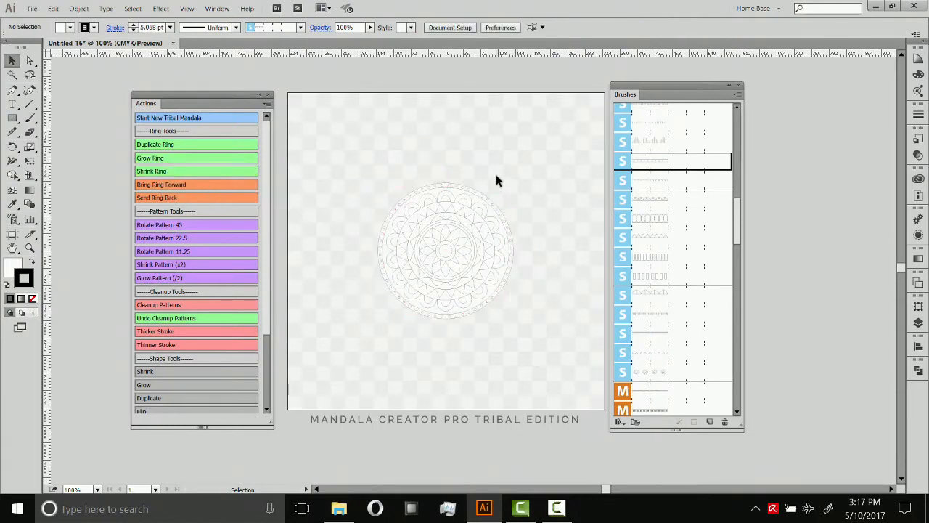
- Duplicate the banded ring and apply the S brush with clusters of upright lines to the copy
click(479, 196)
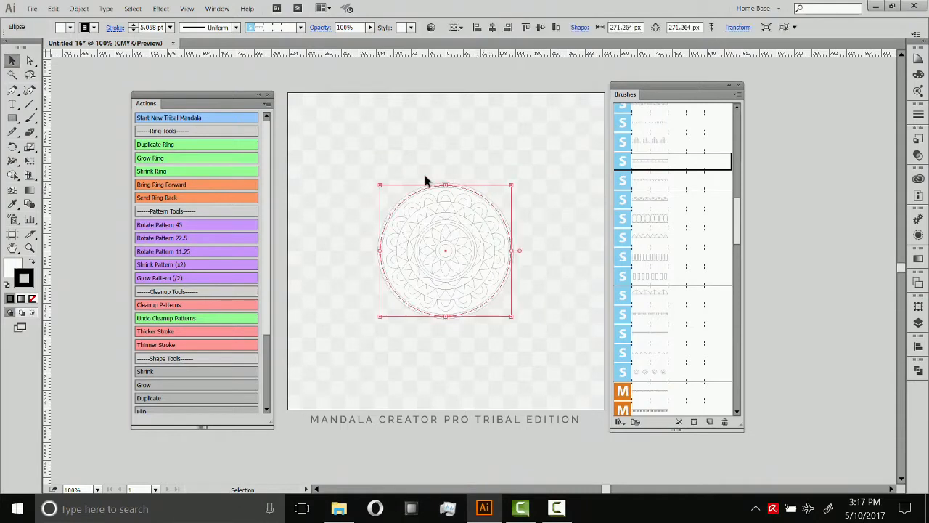
click(172, 146)
scroll(726, 214, down, 3)
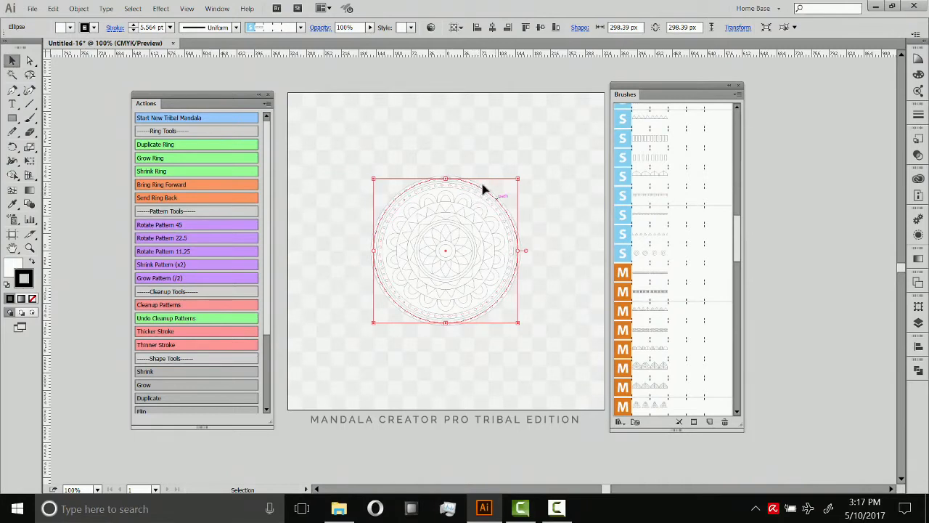
scroll(740, 242, up, 5)
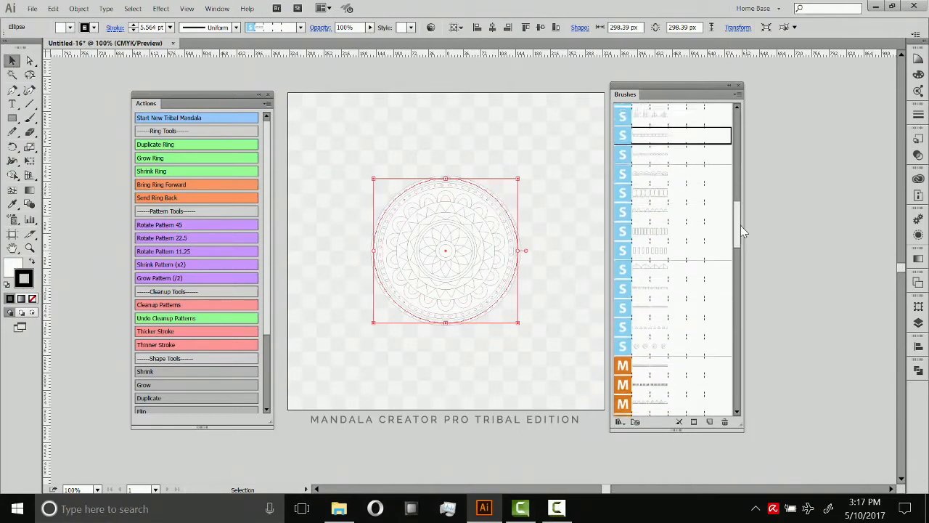
click(658, 154)
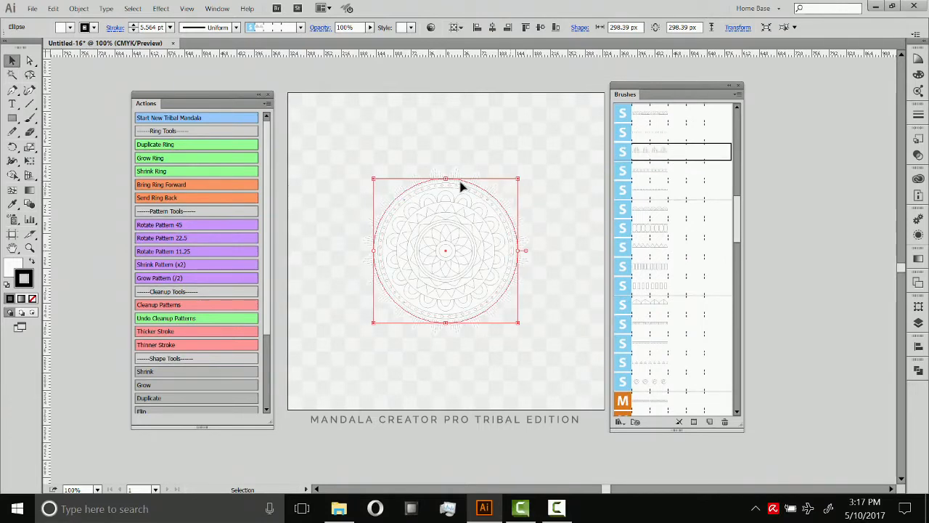
- Apply Grow Pattern (/2) to the outermost lined ring and shrink it to about 275.5 px across
click(163, 277)
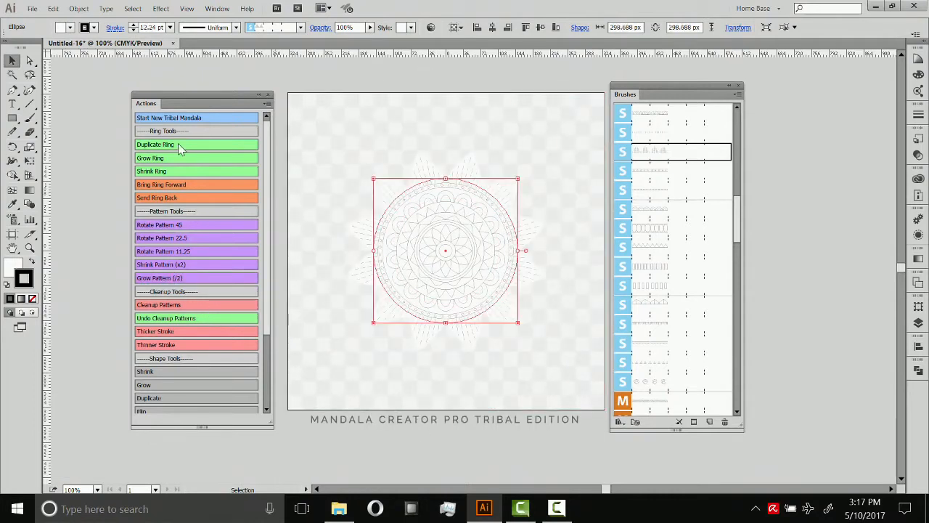
click(172, 170)
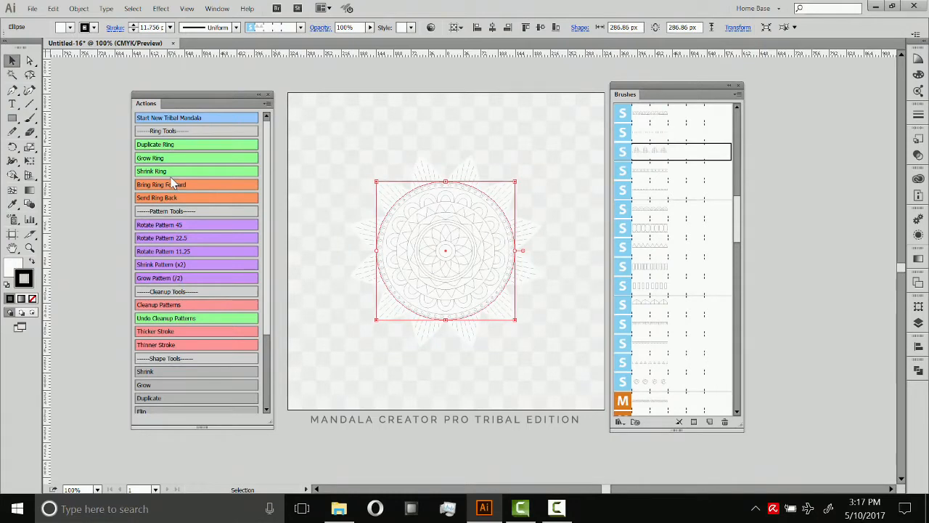
click(167, 174)
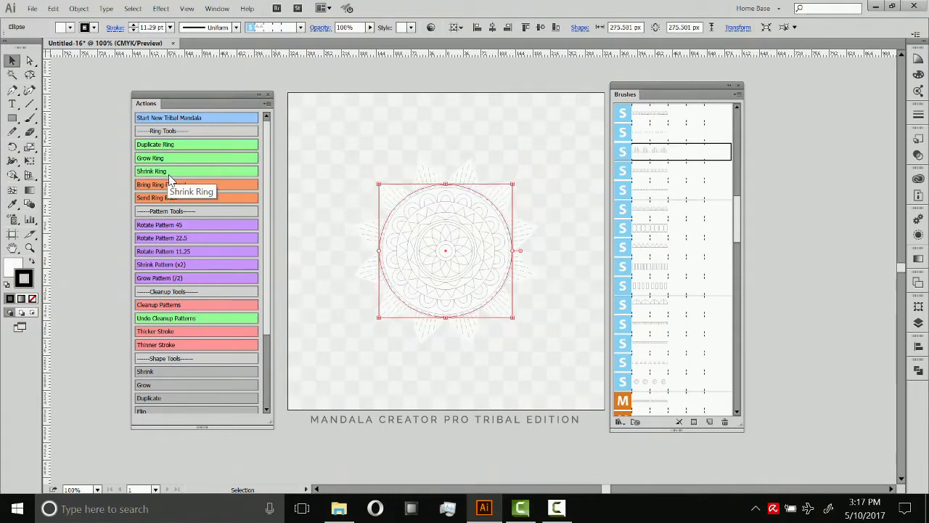
click(527, 136)
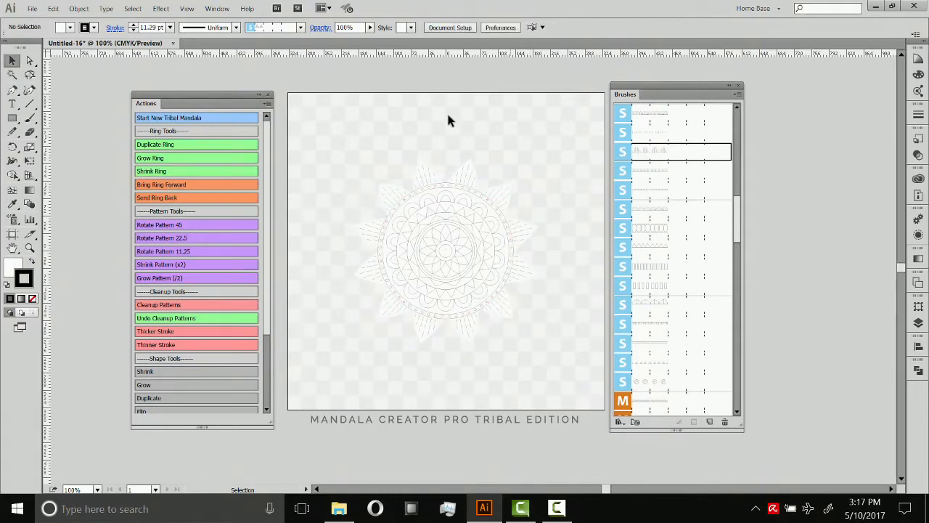
- Duplicate the outermost lined ring and turn the copy into a petal ring about 327.9 px across using the fourth A brush
click(450, 172)
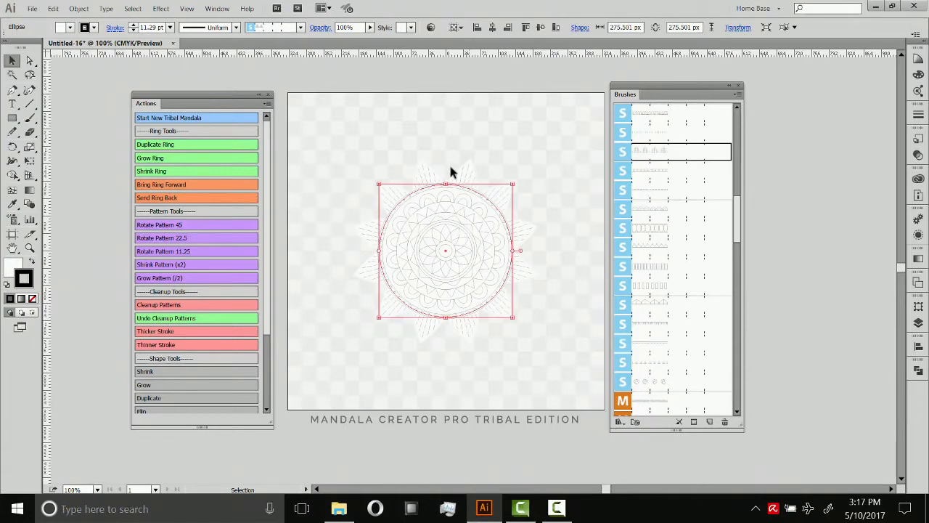
click(177, 146)
drag(726, 212, 728, 357)
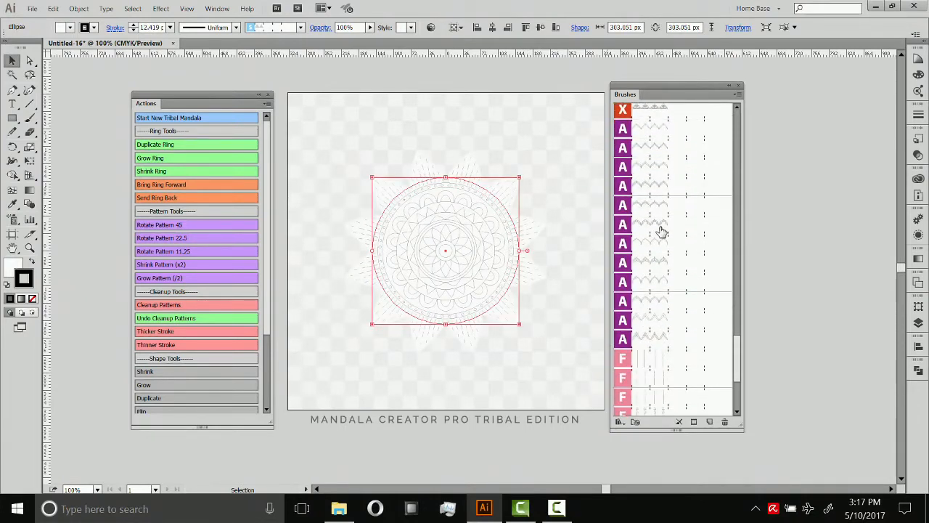
click(662, 169)
click(660, 148)
click(662, 168)
click(661, 186)
click(664, 206)
click(663, 188)
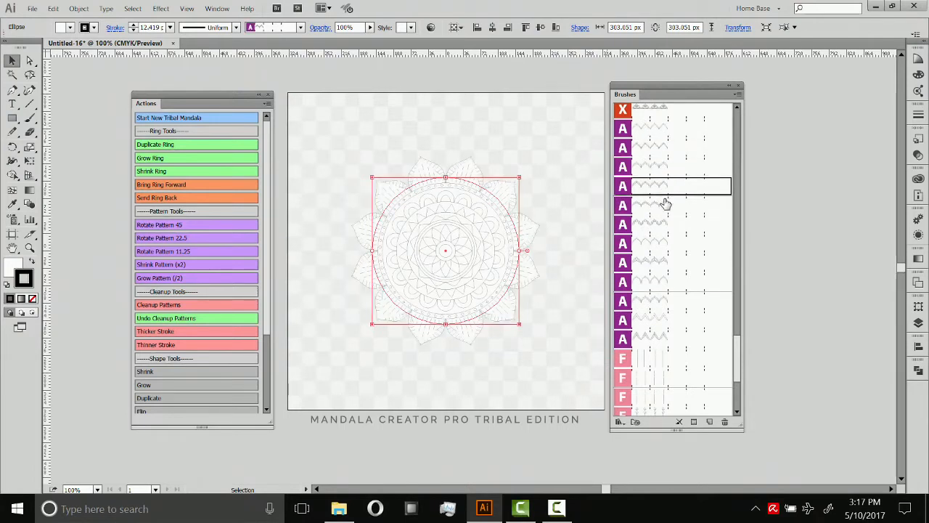
click(152, 160)
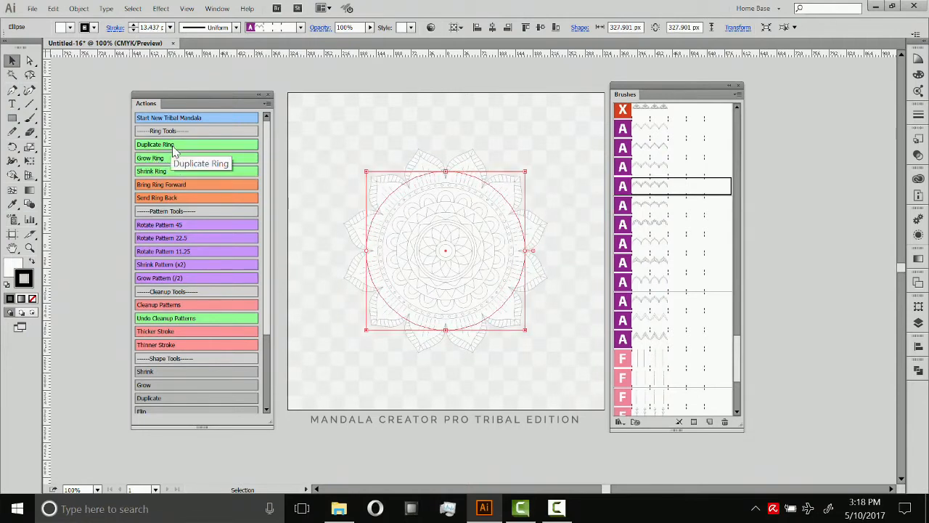
- Duplicate the petal ring and try S brushes on the copy
click(187, 158)
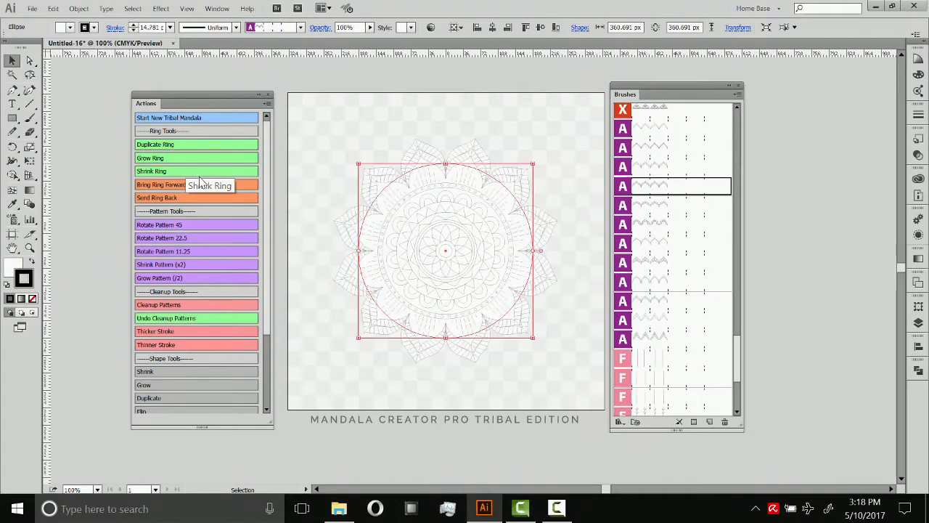
drag(736, 356, 736, 253)
click(688, 158)
click(663, 119)
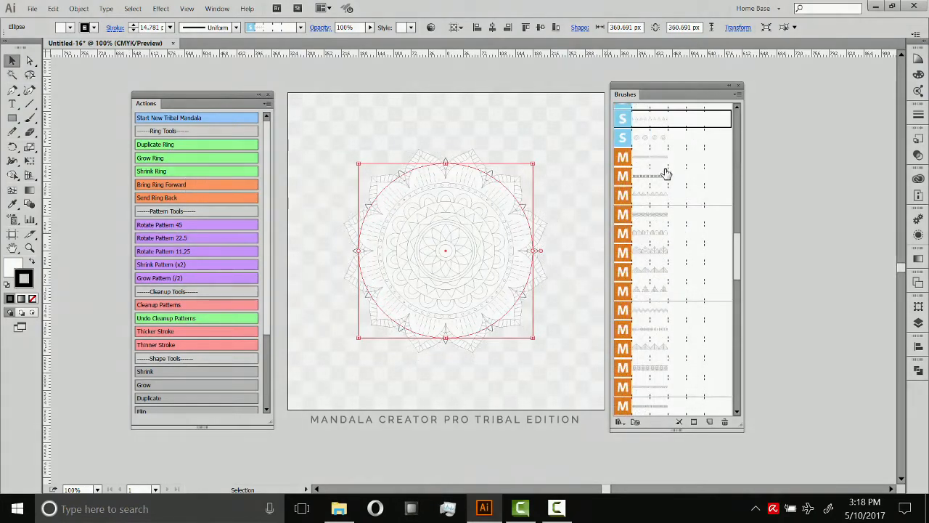
- Enlarge the outermost ring to about 414.3 px across with repeated Grow Ring actions and apply the M zigzag brush
click(164, 159)
click(166, 160)
click(171, 158)
click(171, 158)
click(171, 160)
click(175, 162)
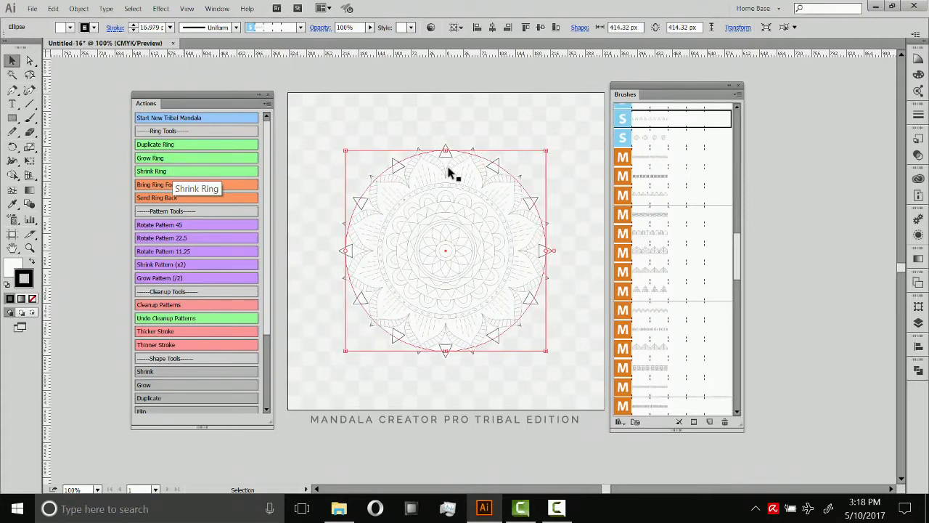
drag(742, 252, 742, 270)
click(652, 212)
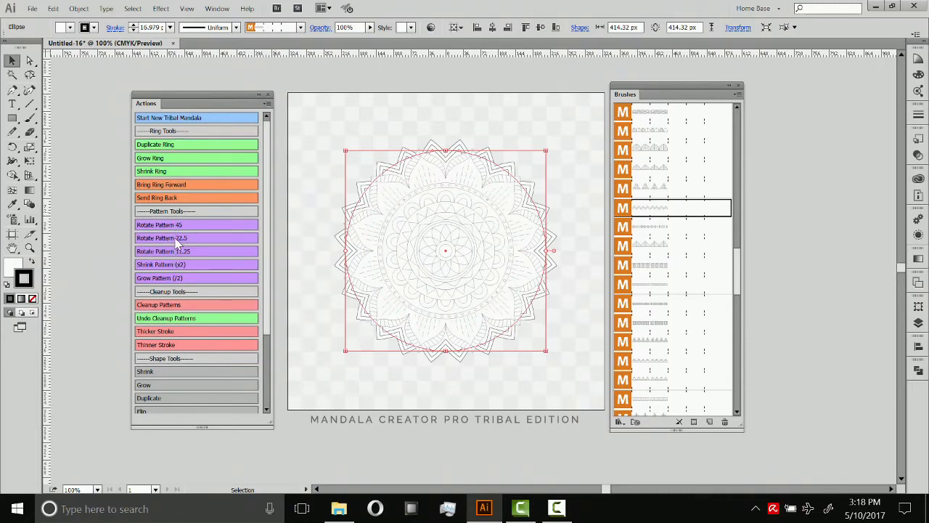
- Rotate the zigzag ring with the Rotate Pattern 45, 22.5 and 11.25 actions so its points align with the petals
click(176, 229)
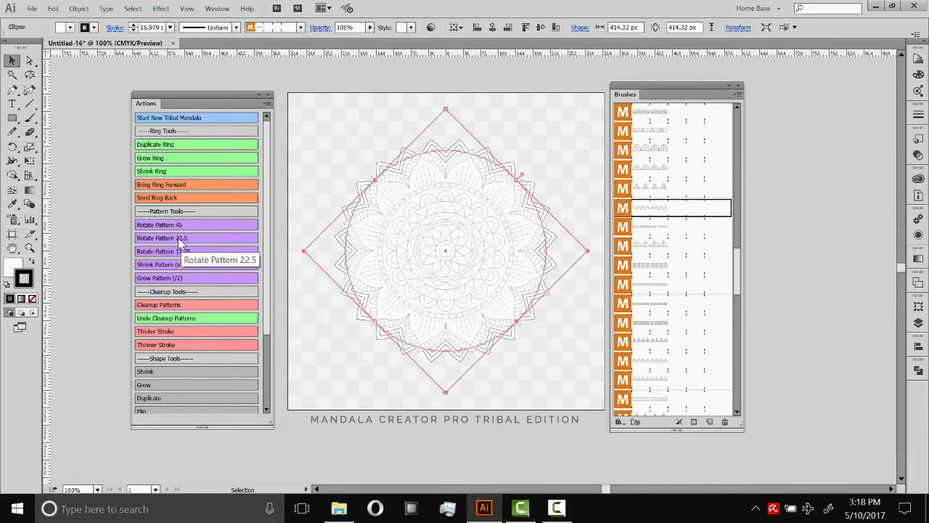
click(181, 242)
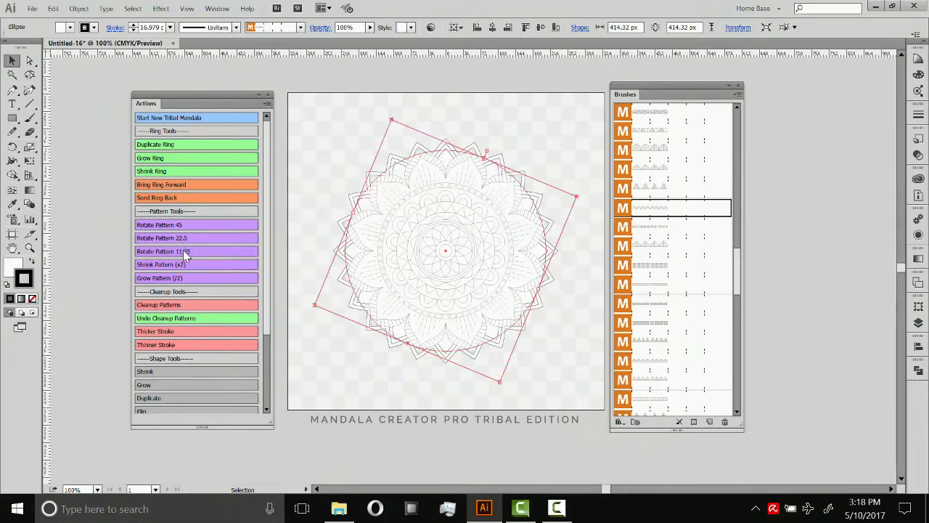
click(187, 253)
click(187, 253)
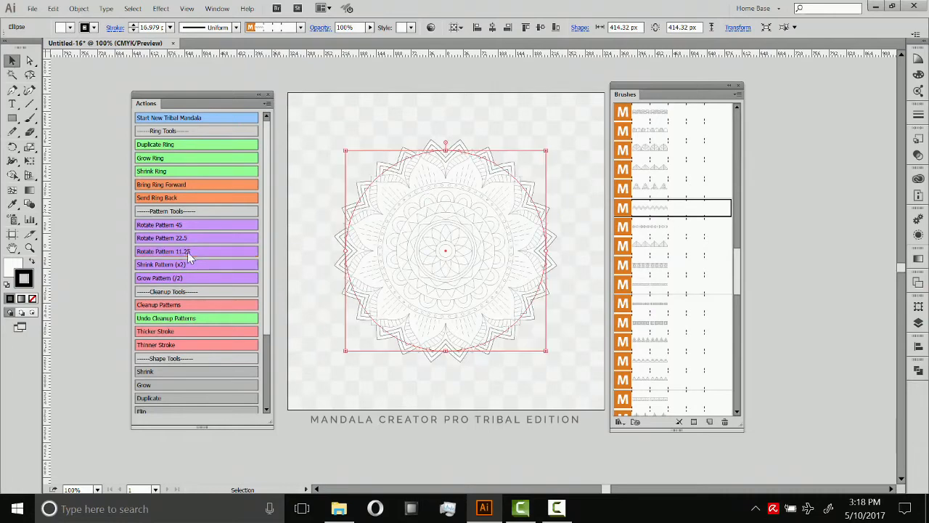
click(188, 253)
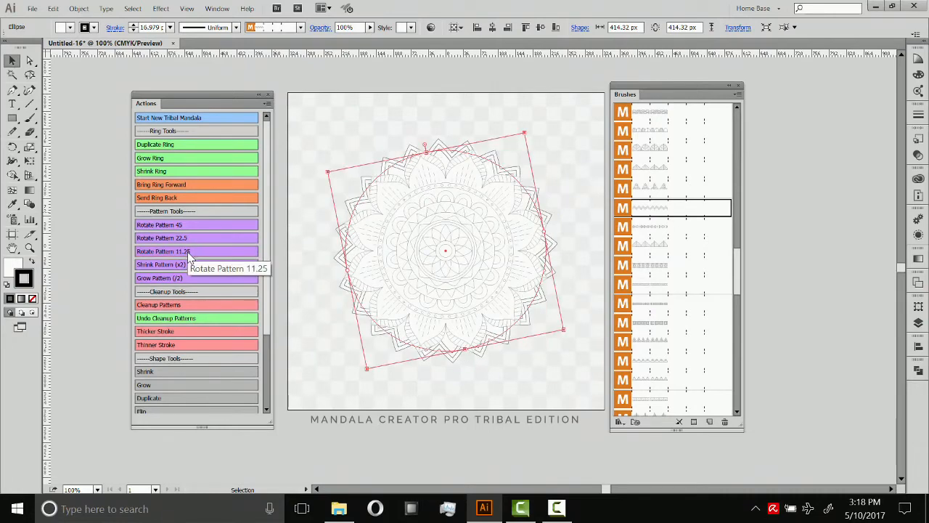
click(189, 253)
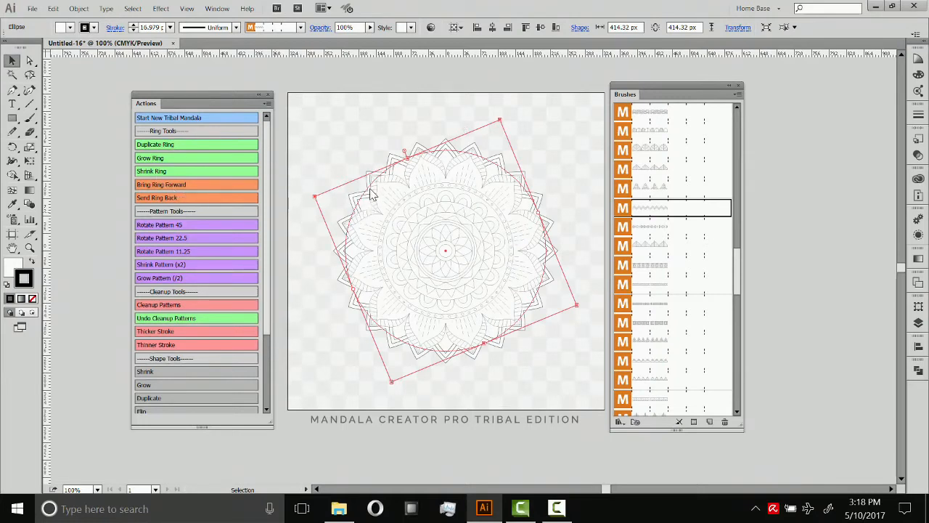
- Shrink the zigzag ring and duplicate it as an outer zigzag ring about 419.9 px across
click(166, 174)
click(165, 173)
click(166, 173)
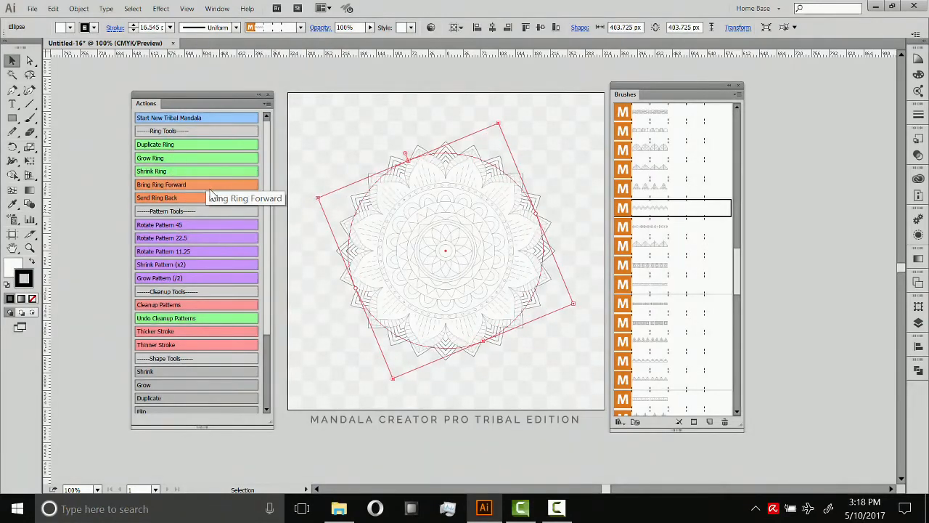
click(159, 156)
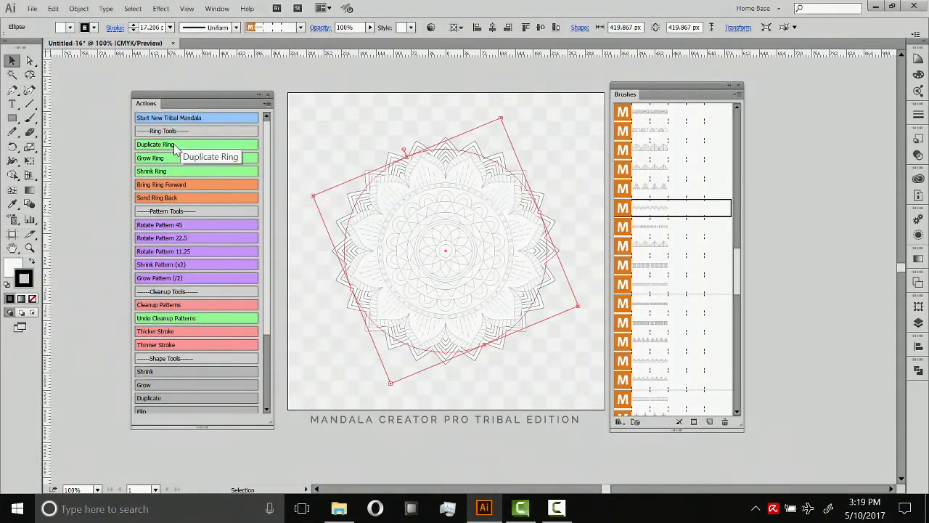
- Duplicate the outer zigzag ring and apply the fourth S brush, a band with slanted dividers, to the copy
click(171, 145)
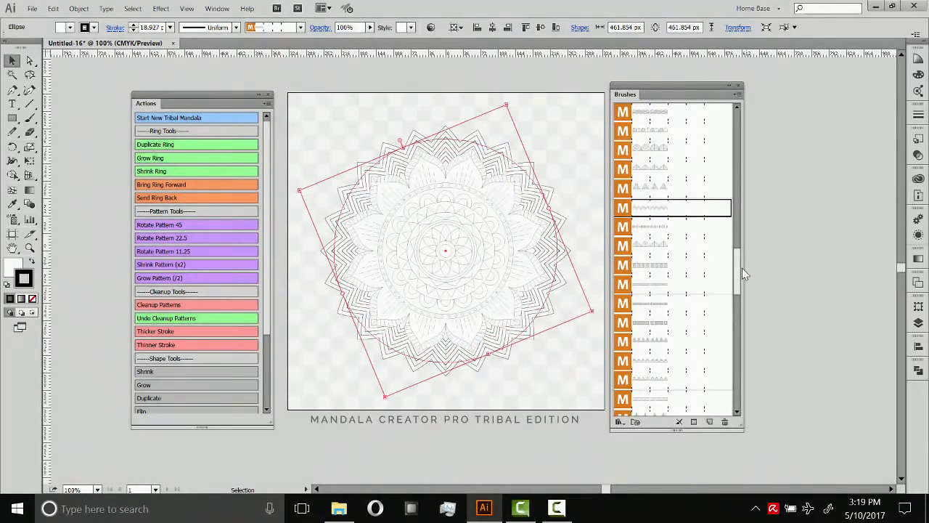
drag(740, 265, 744, 176)
click(657, 217)
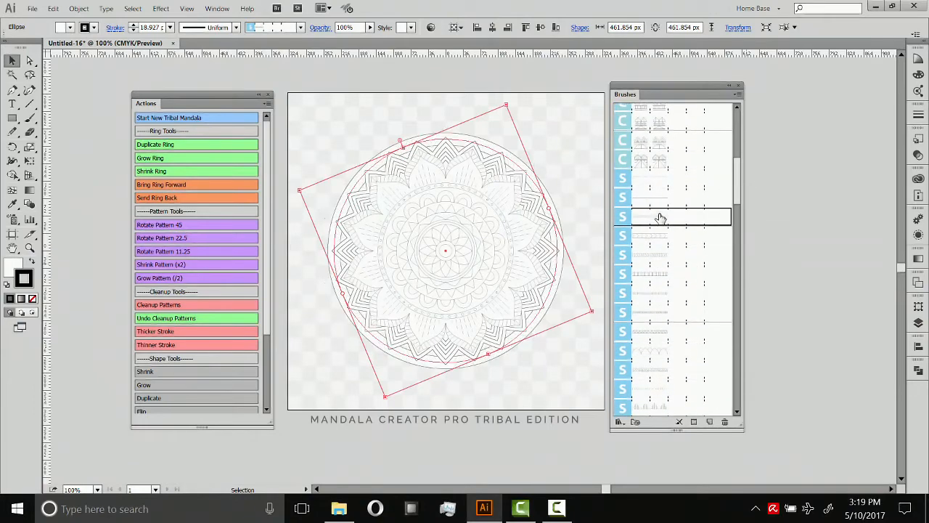
click(655, 182)
click(664, 208)
click(662, 236)
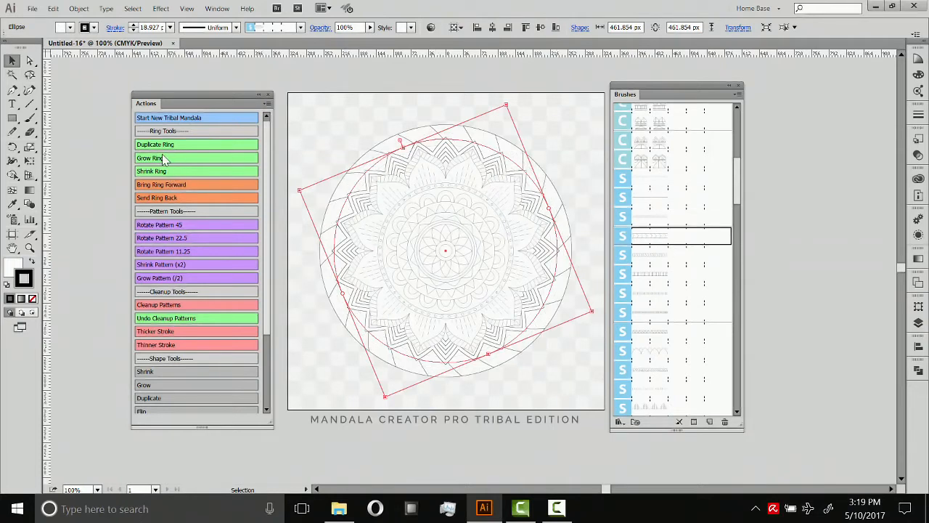
- Apply Shrink Pattern (x2) to the outermost banded ring and shrink it to about 444.5 px across
click(163, 266)
click(169, 172)
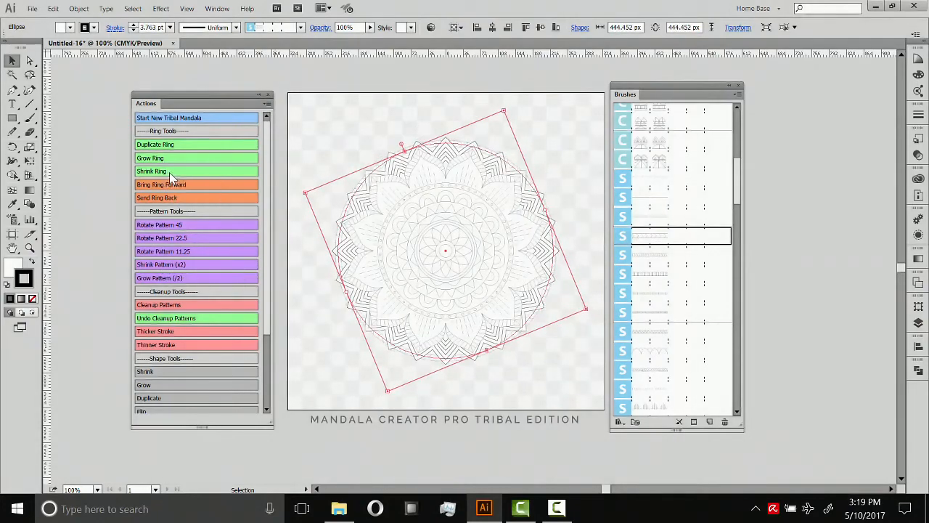
click(579, 211)
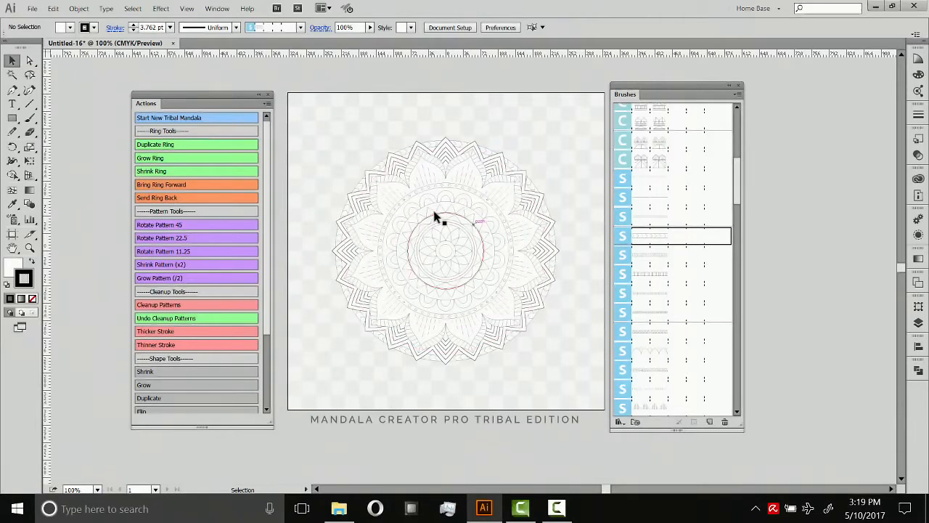
- Shrink the petal ring to about 321.3 px across and the lined ring inside it to about 264.6 px
click(168, 306)
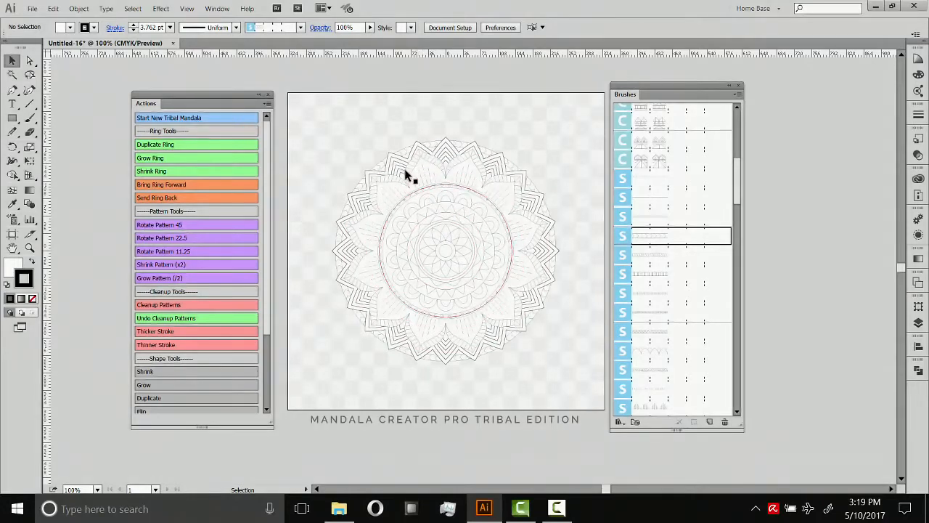
click(425, 161)
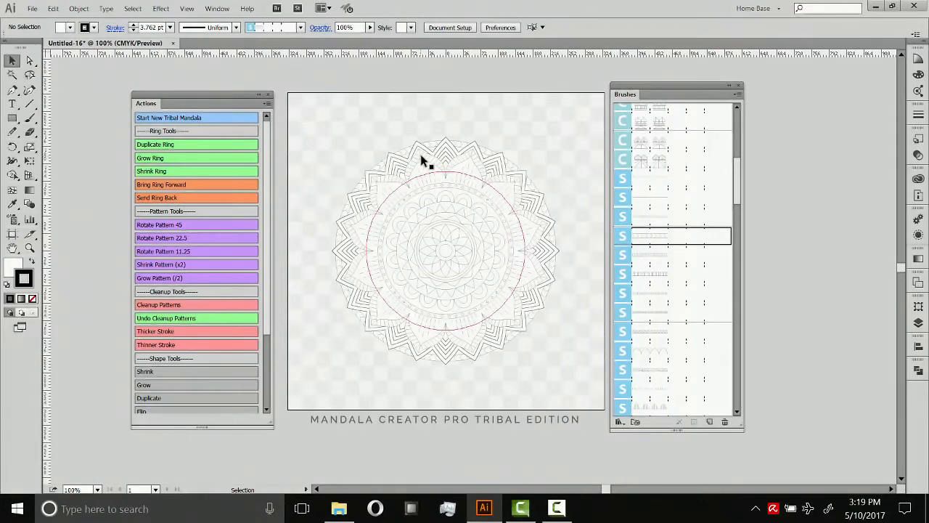
click(164, 171)
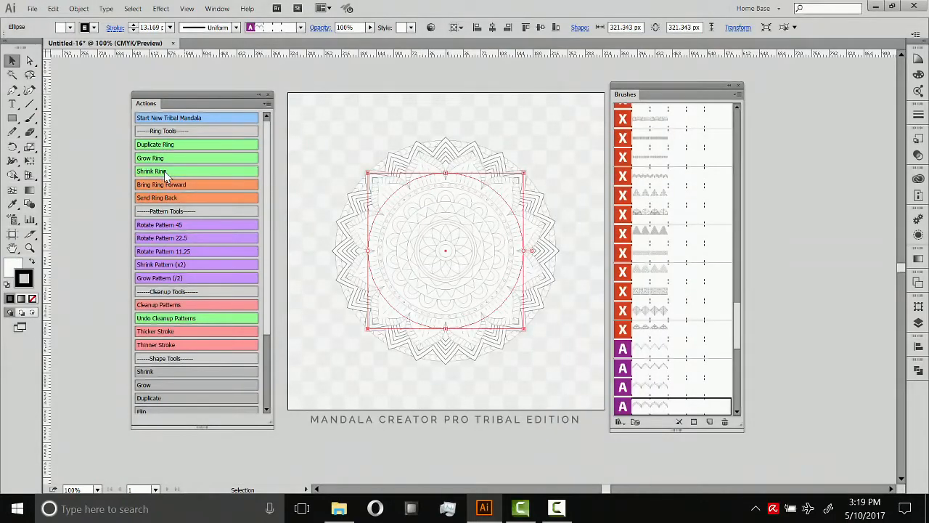
click(439, 182)
click(168, 172)
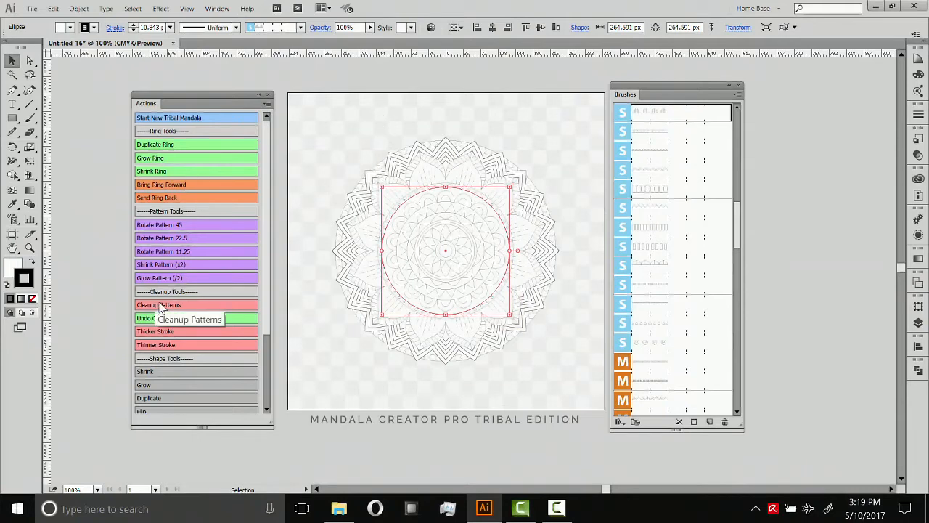
- Run Cleanup Patterns on the mandala to preview the line work and undo the cleanup
click(347, 270)
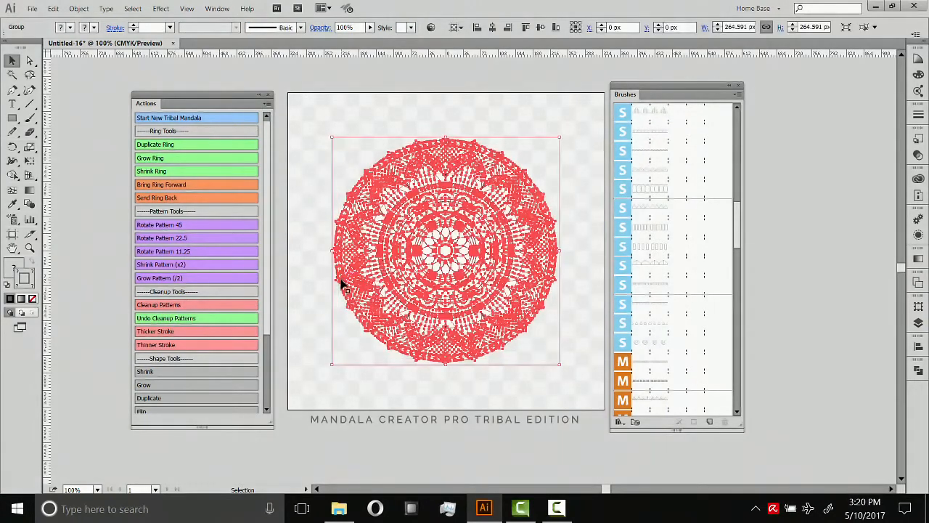
key(ctrl+shift+a)
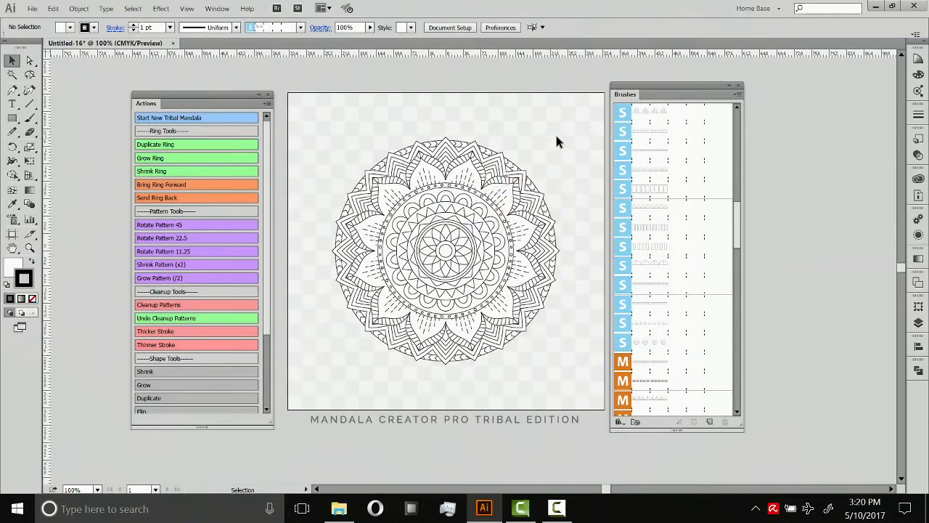
click(172, 322)
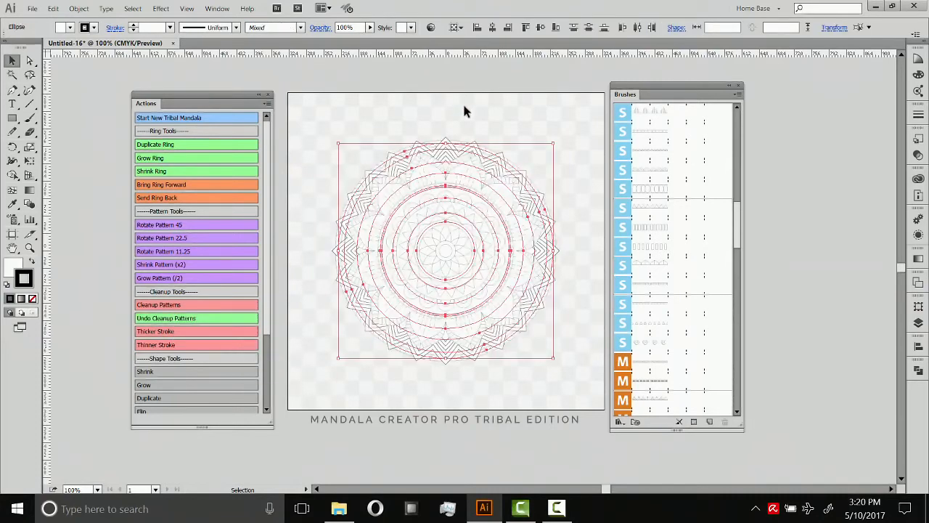
- Shrink the outer zigzag ring to about 411.5 px across and slightly reduce the inner zigzag ring
click(465, 109)
click(422, 161)
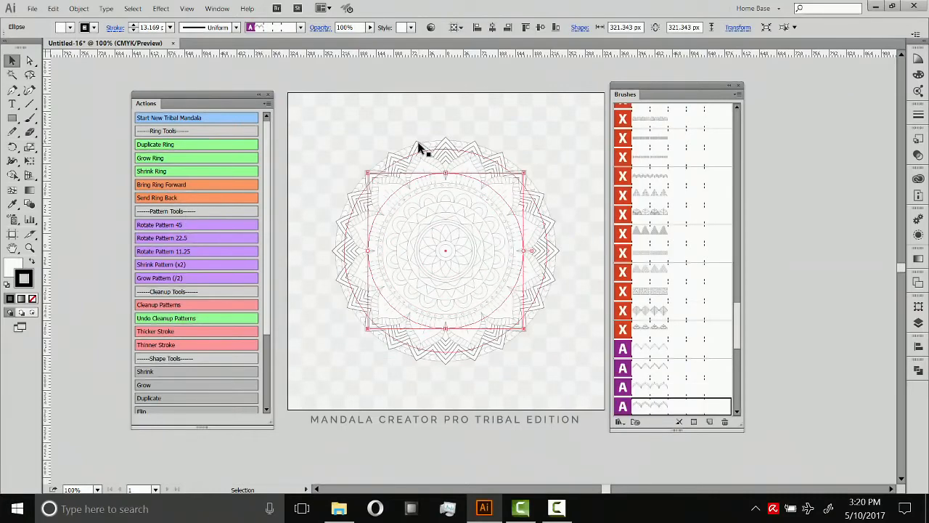
click(418, 143)
click(158, 173)
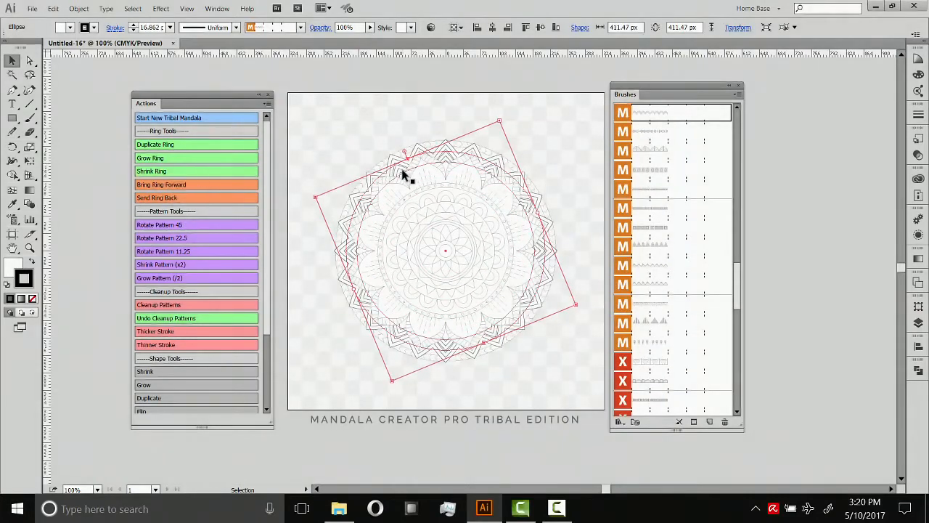
- Run Cleanup Patterns on the whole mandala and deselect the artwork
click(344, 126)
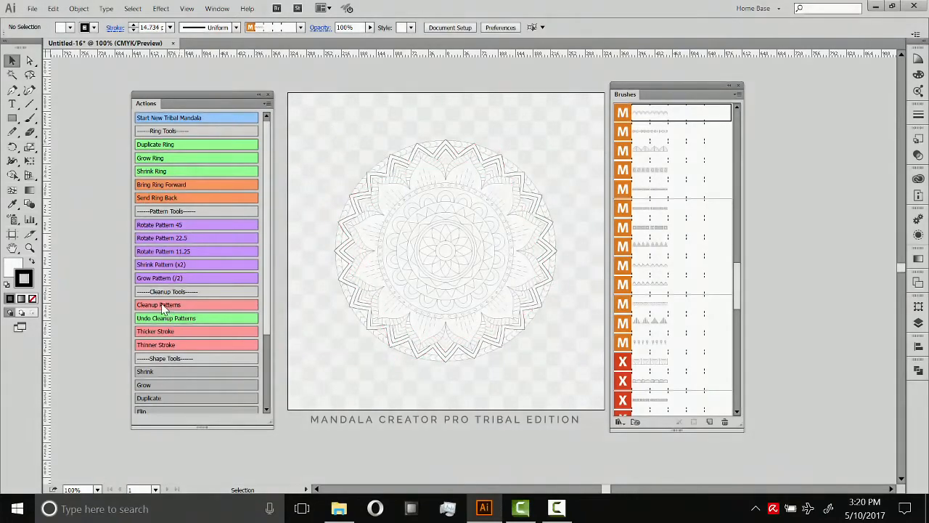
click(152, 303)
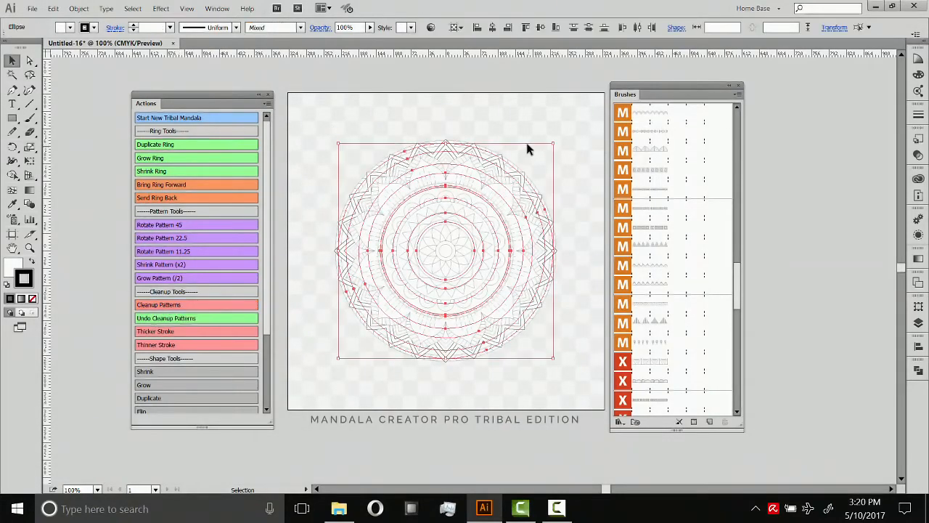
click(545, 111)
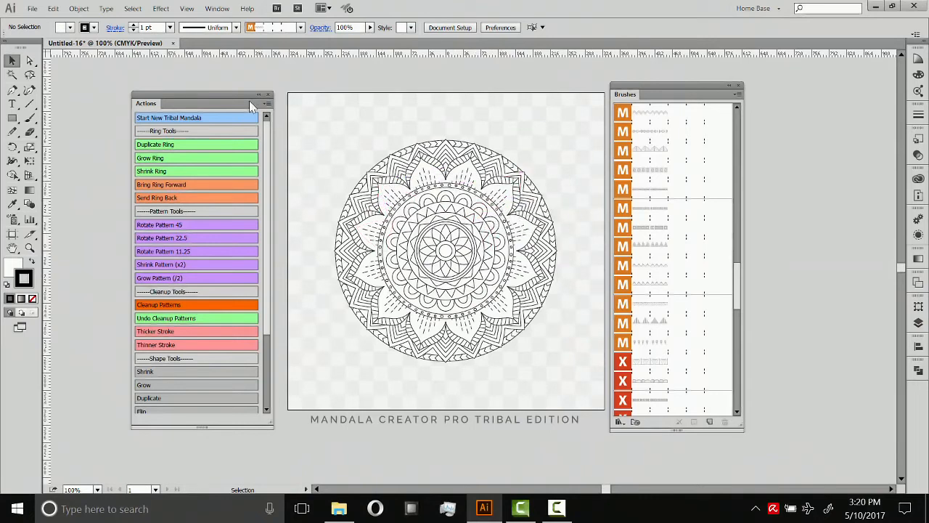
- Create a new 1000 × 1000 px CMYK document and return to the mandala document Untitled-16
click(33, 8)
click(43, 20)
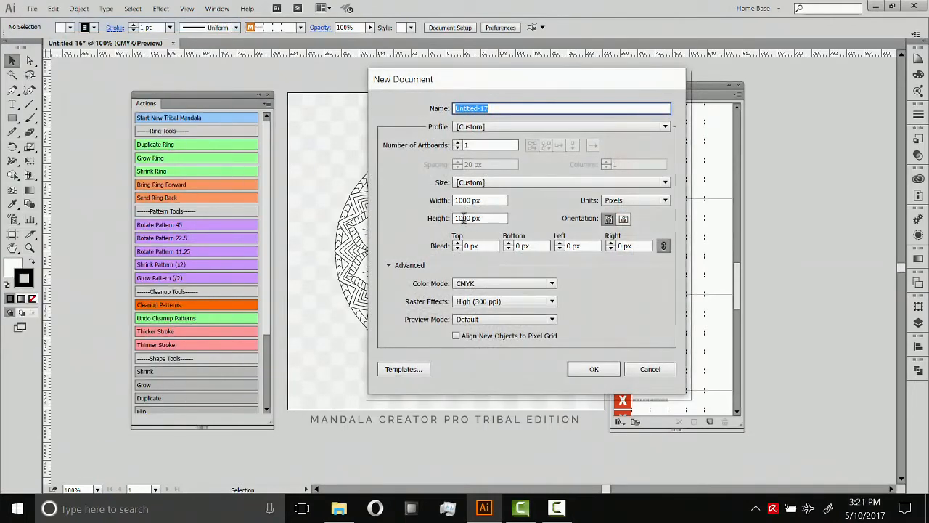
click(594, 371)
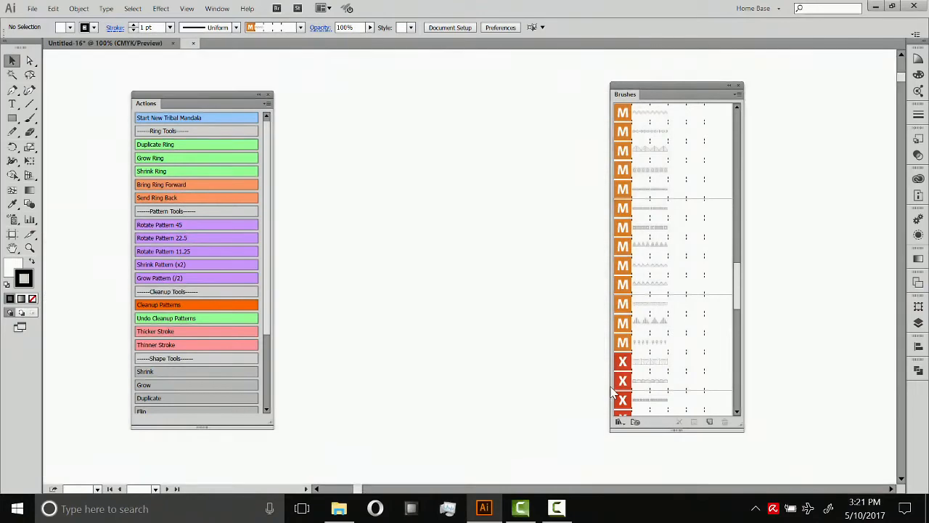
click(142, 45)
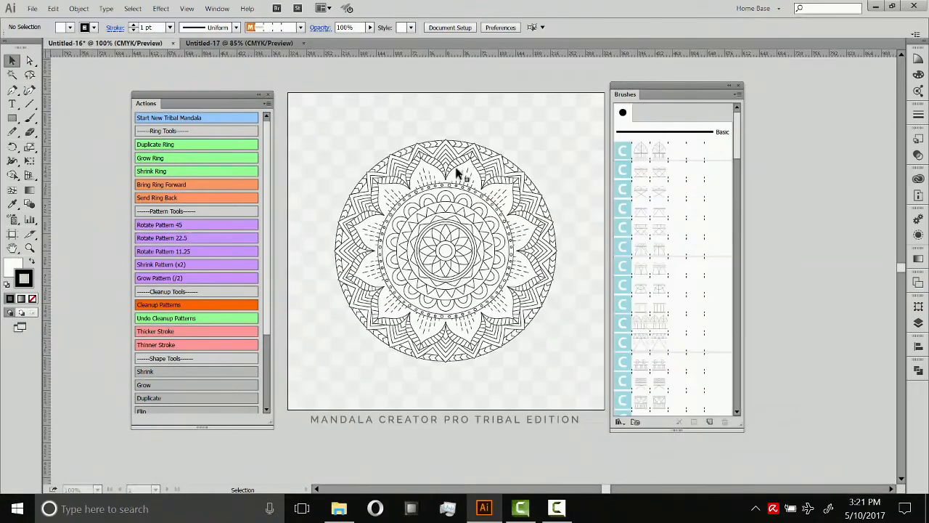
- Copy the whole cleaned-up mandala and paste it into the new document Untitled-17
click(486, 249)
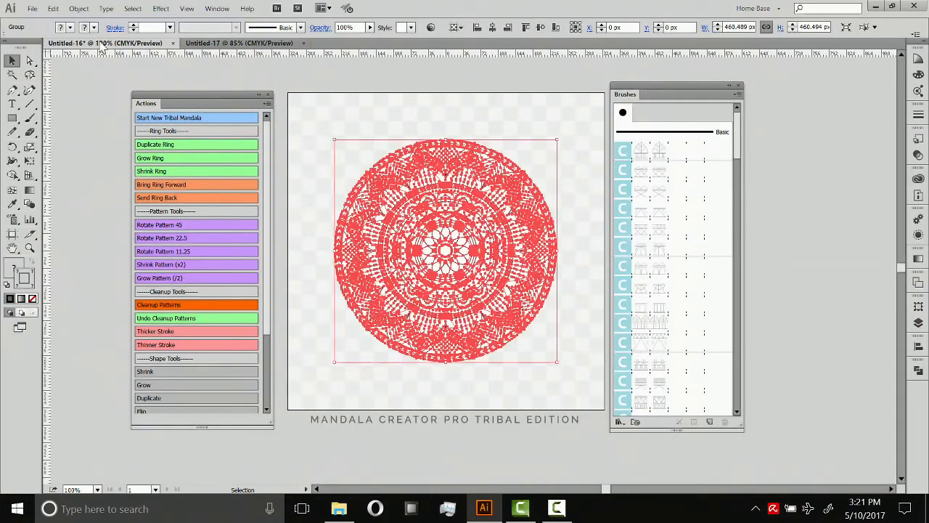
click(78, 8)
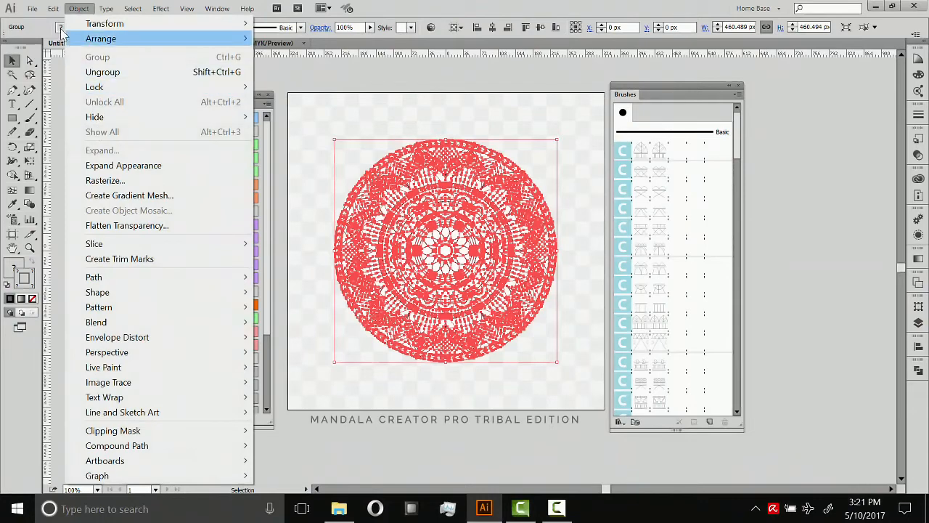
mouse_move(53, 8)
click(73, 69)
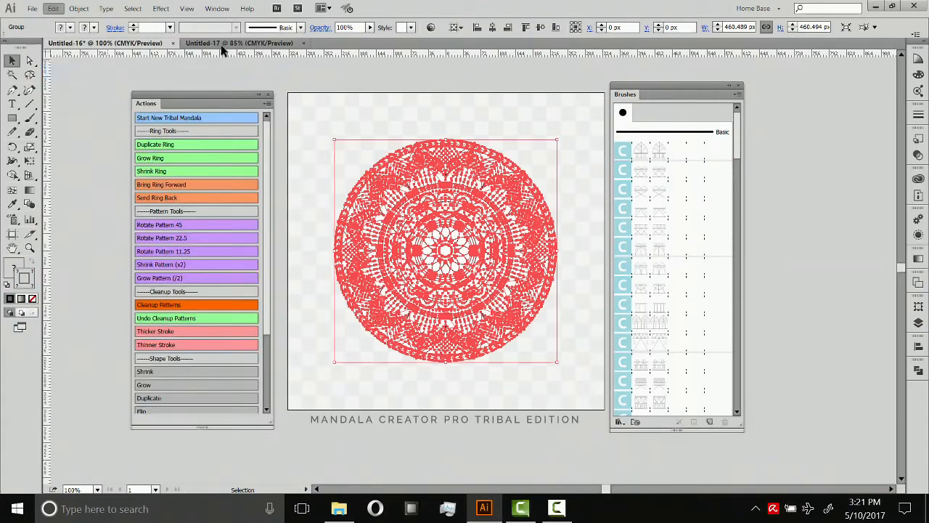
click(198, 42)
click(53, 9)
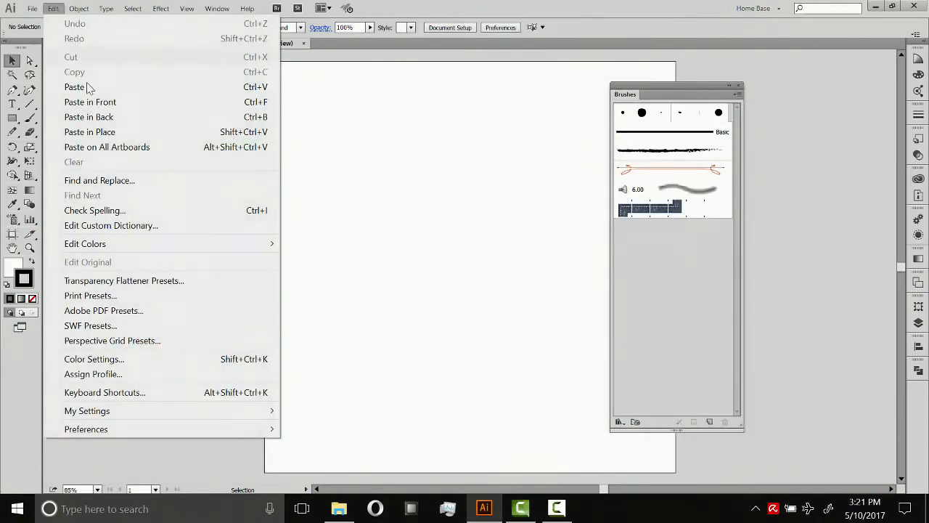
click(74, 87)
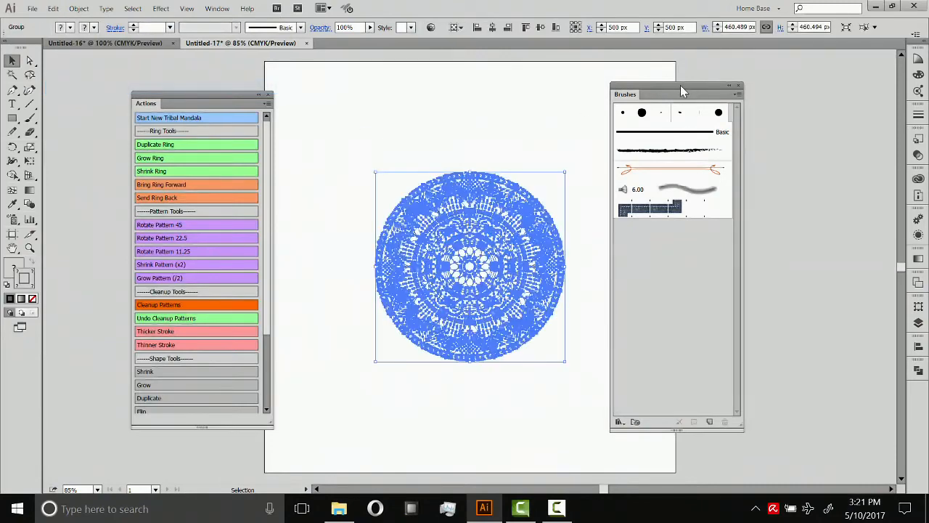
- Move the floating panels off the artboard and enlarge the pasted mandala proportionally to about 867 px across
drag(680, 91, 746, 93)
drag(239, 97, 218, 99)
click(504, 130)
click(506, 228)
drag(564, 266, 649, 269)
click(534, 80)
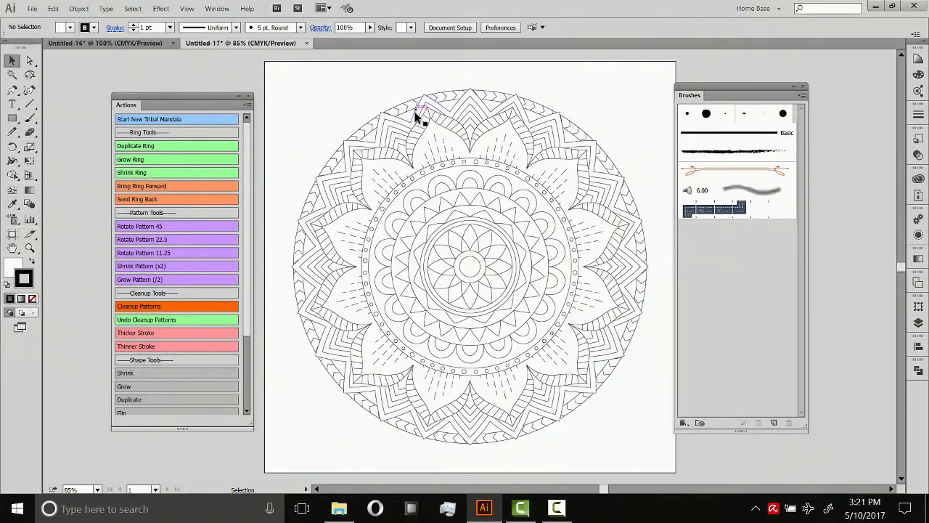
- Set the stroke weight of the entire mandala to 2 pt and deselect the artwork
click(508, 249)
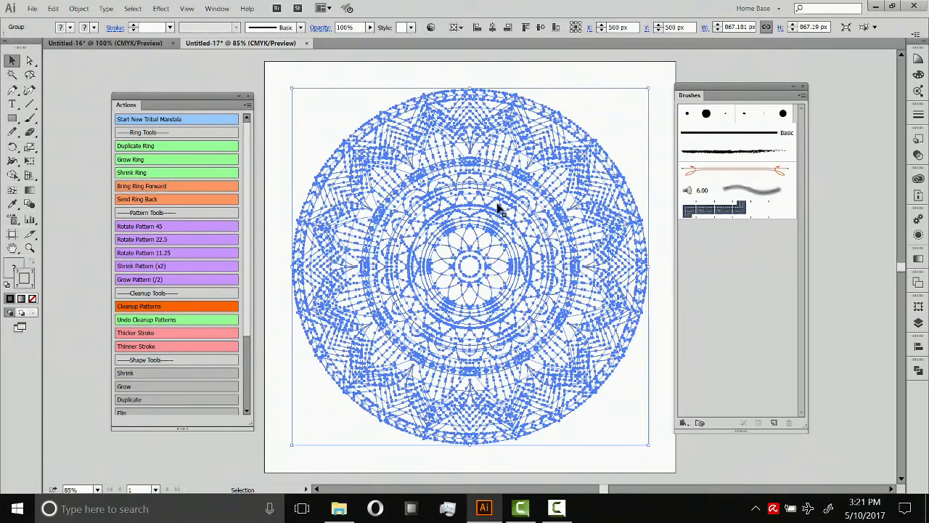
click(143, 27)
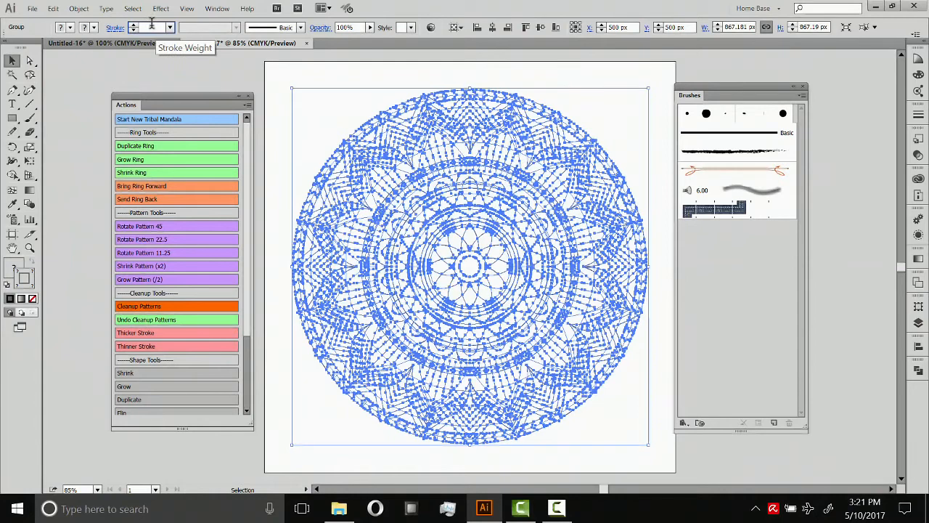
key(Return)
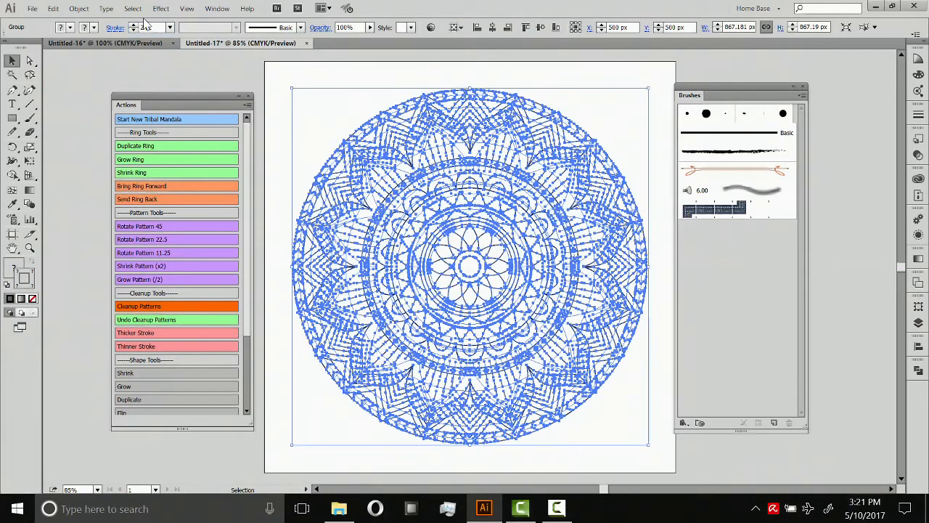
click(554, 90)
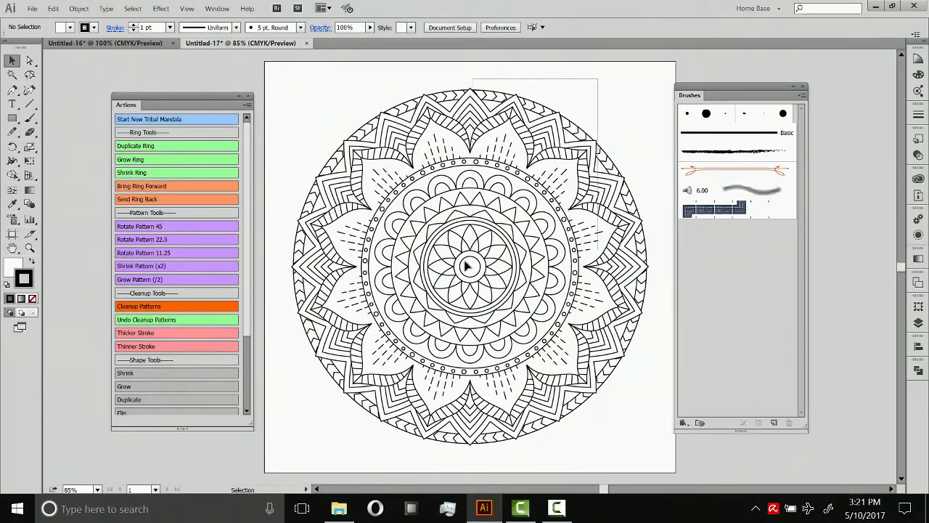
key(ctrl+a)
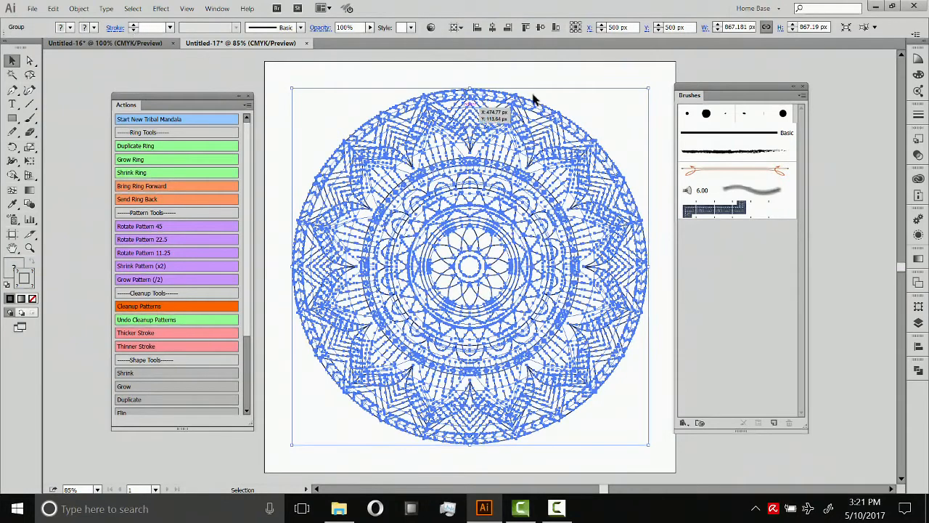
click(429, 84)
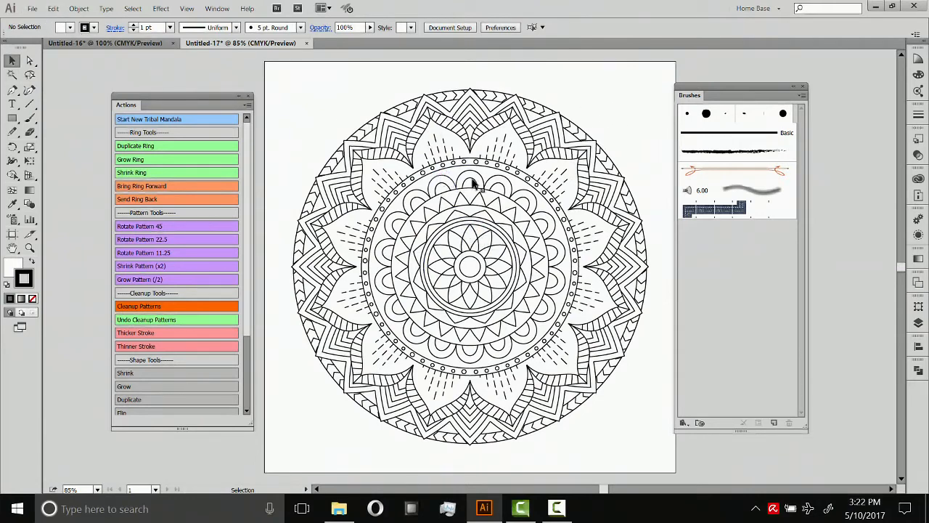
- Set up a Save for Web export as PNG-24 with transparency at 3000 × 3000 px and cancel it
click(33, 8)
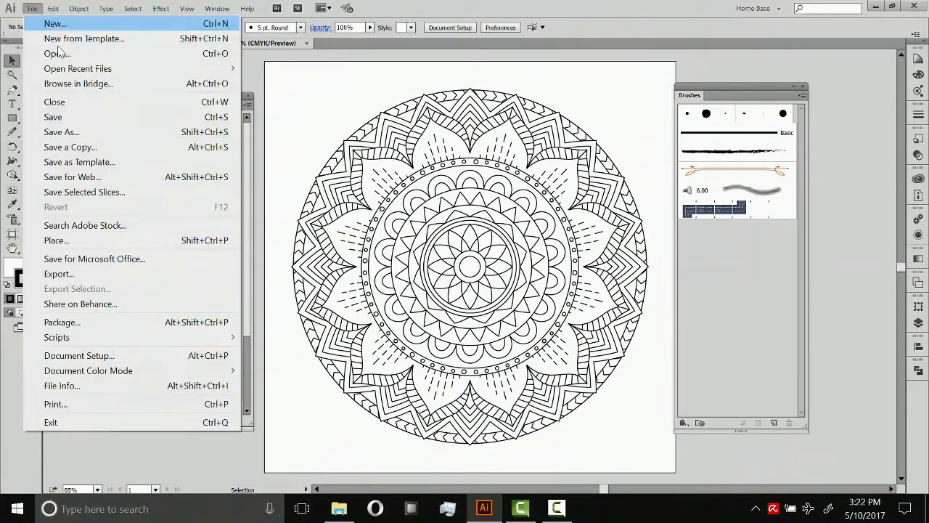
click(92, 181)
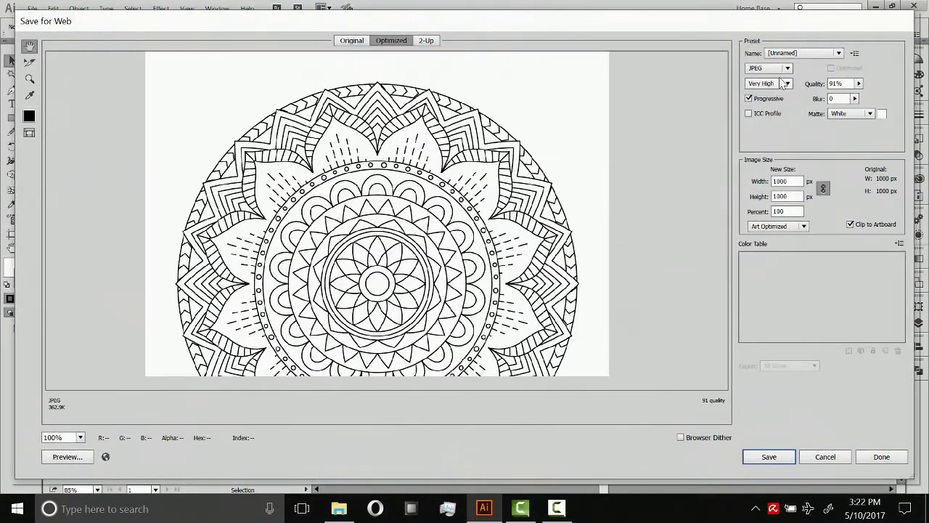
click(787, 68)
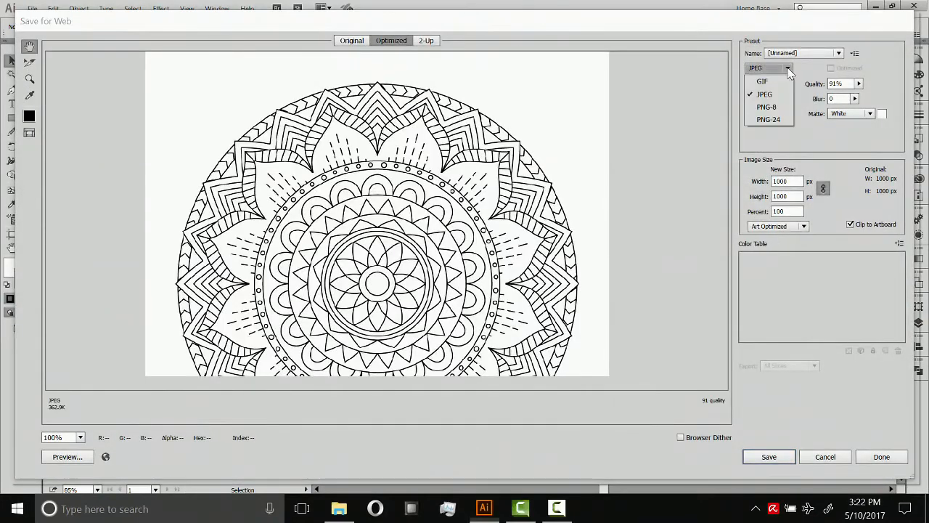
click(767, 119)
double_click(794, 183)
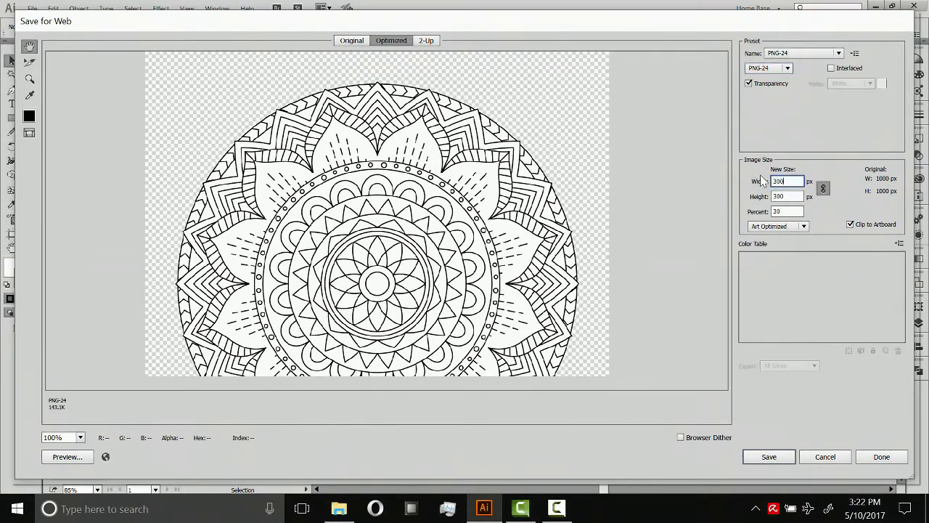
click(784, 196)
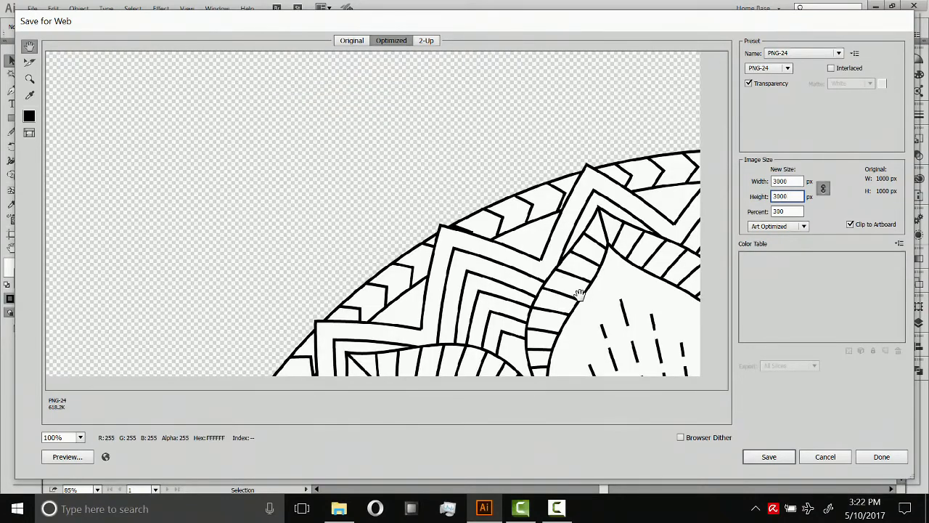
click(825, 457)
- Return to Untitled-16, move the mandala straight up by about 102 px and deselect it
drag(766, 85, 772, 81)
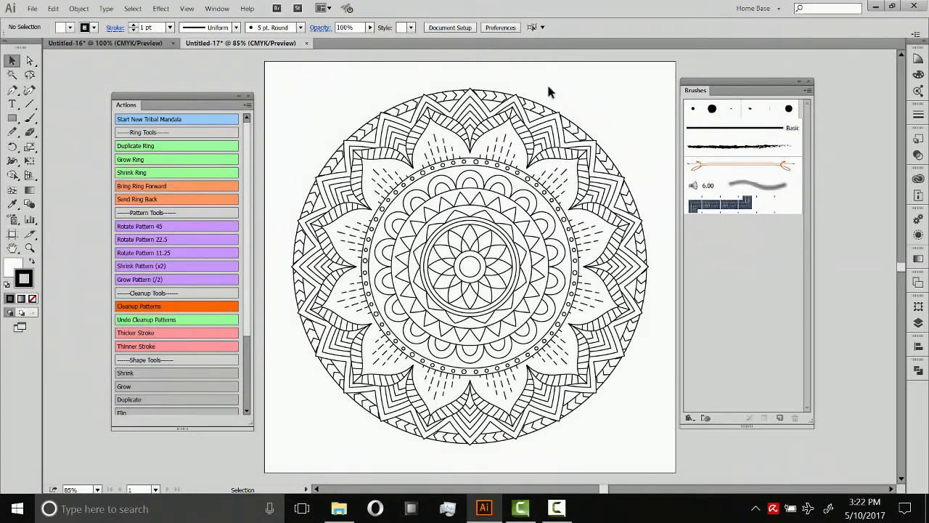
click(106, 43)
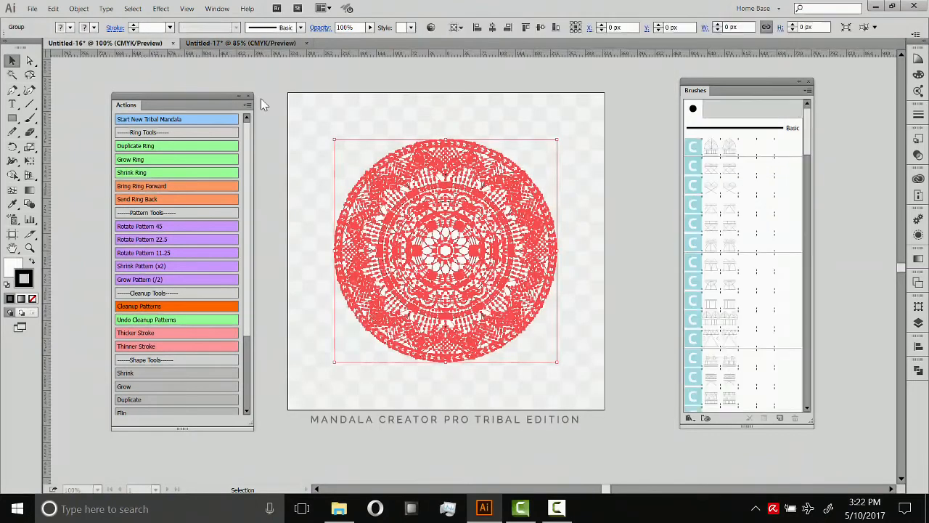
click(540, 124)
drag(535, 118, 421, 303)
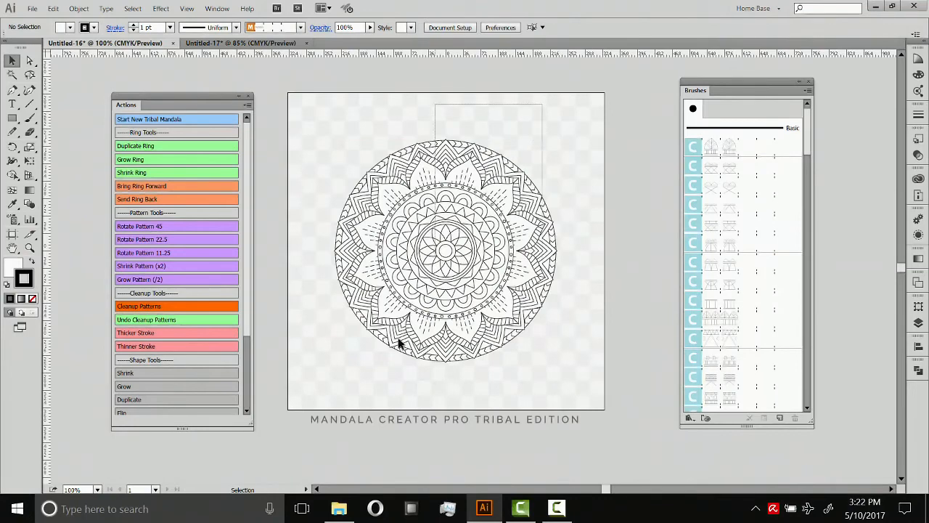
drag(448, 251, 448, 204)
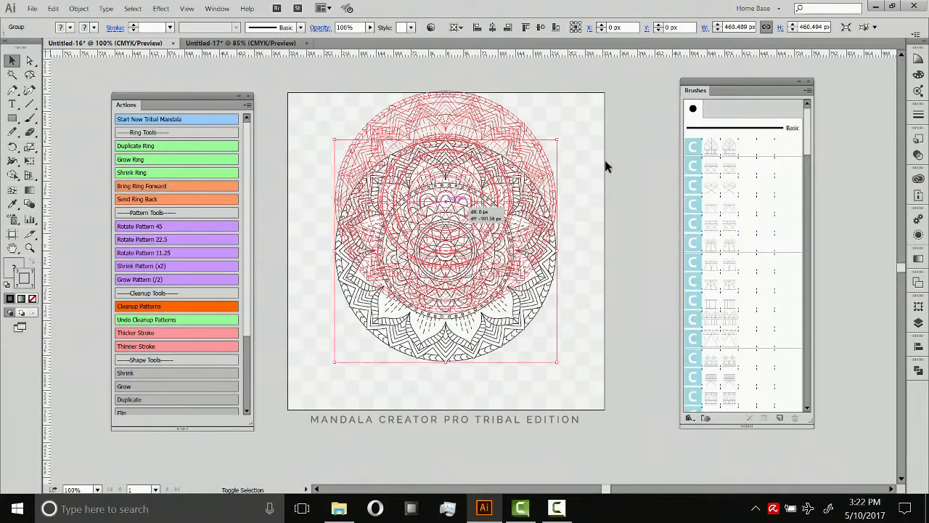
click(583, 125)
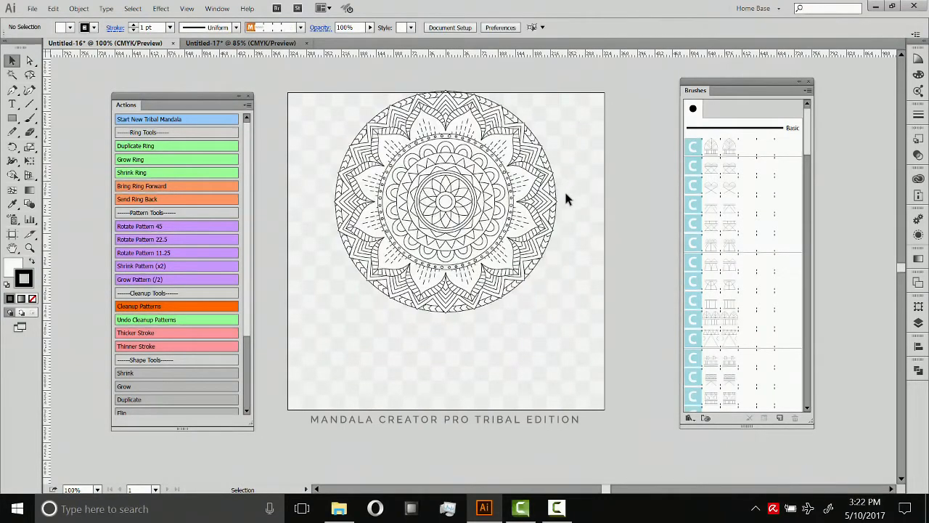
- Open the template [3] 17 Tribal Feathers.ait and show its full artboard of feathers between the floating panels
click(32, 10)
click(69, 47)
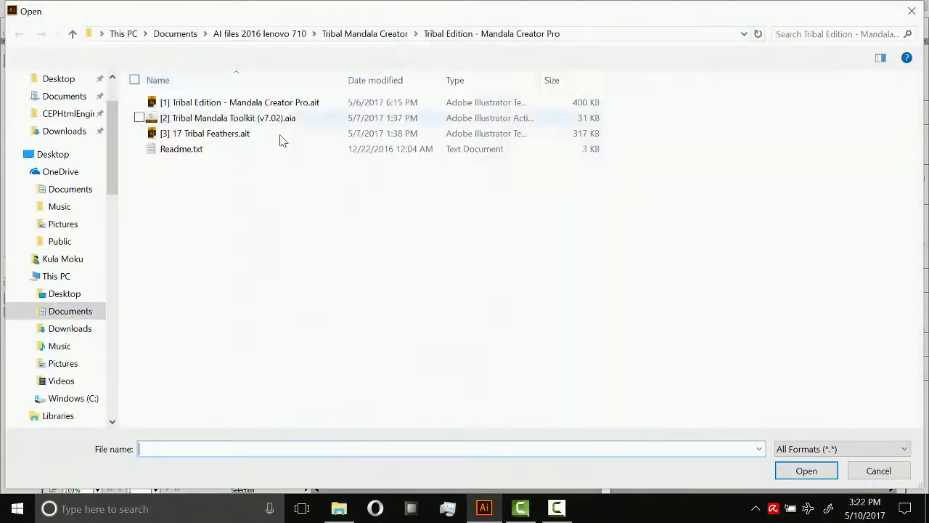
double_click(209, 136)
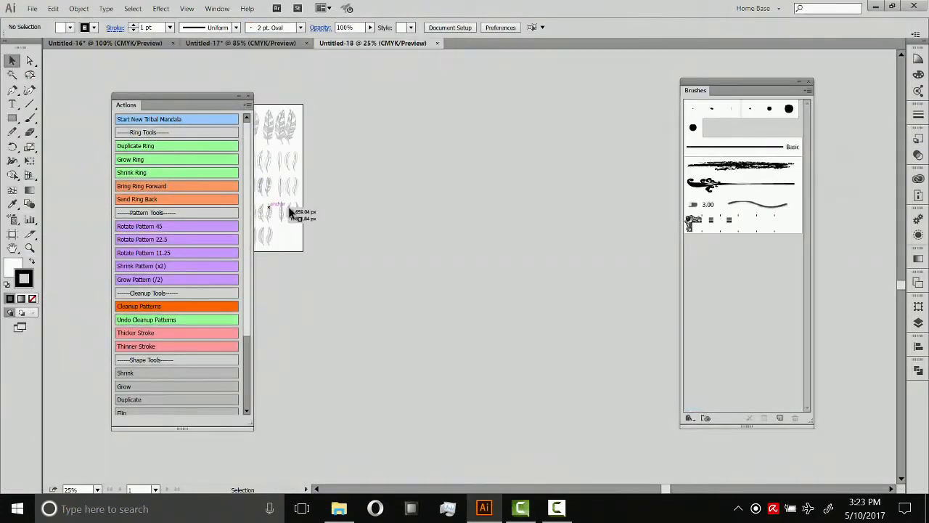
key(space)
drag(356, 210, 507, 196)
click(32, 249)
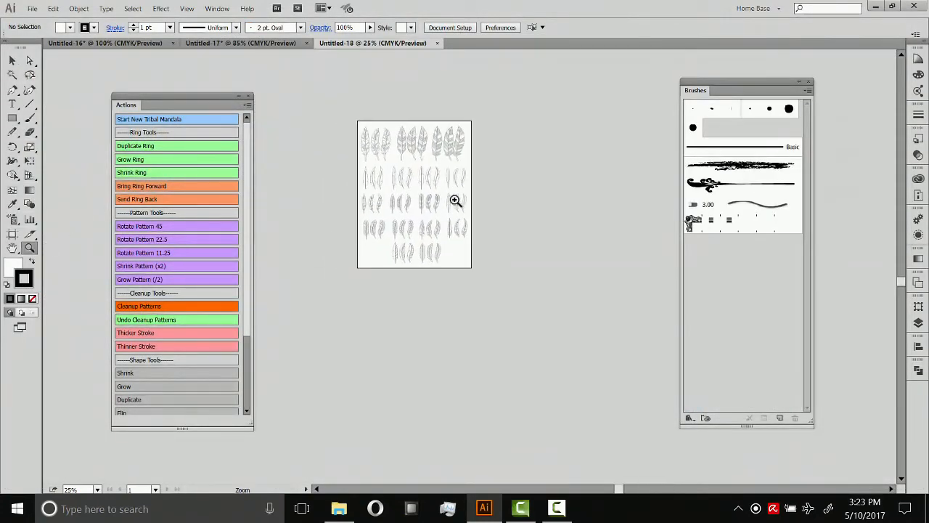
click(460, 222)
click(457, 239)
click(452, 261)
drag(432, 257, 468, 153)
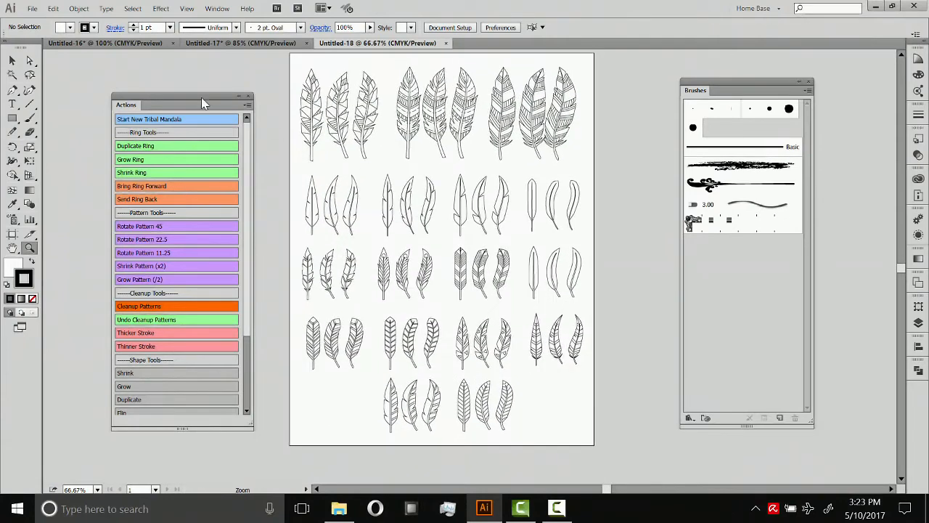
- Copy three middle feathers, one each from the first, third and fourth rows, and paste them into Untitled-16
key(v)
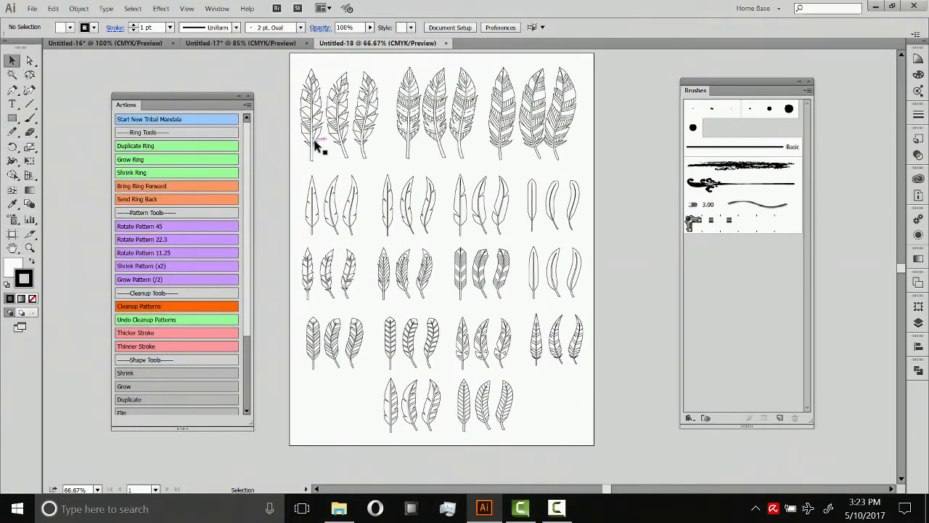
click(338, 105)
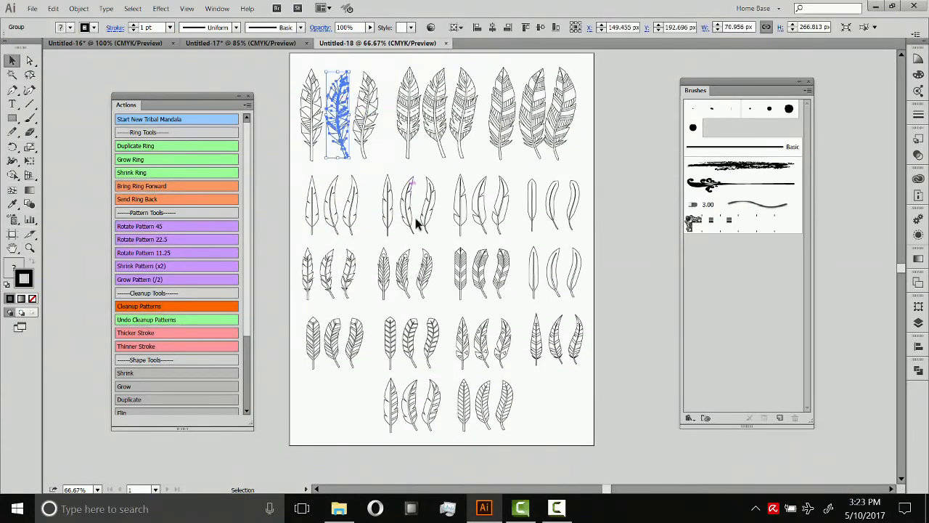
shift+click(405, 269)
shift+click(484, 348)
click(53, 8)
click(73, 71)
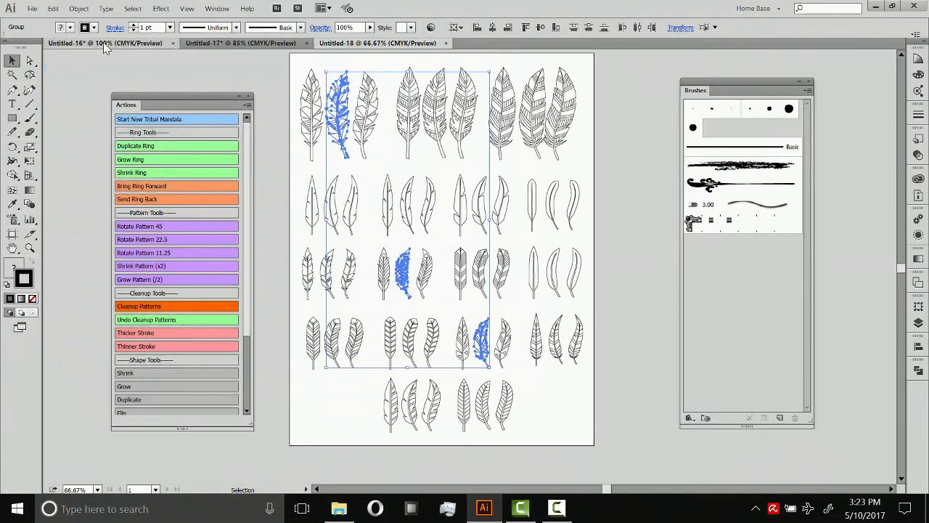
click(103, 42)
click(53, 8)
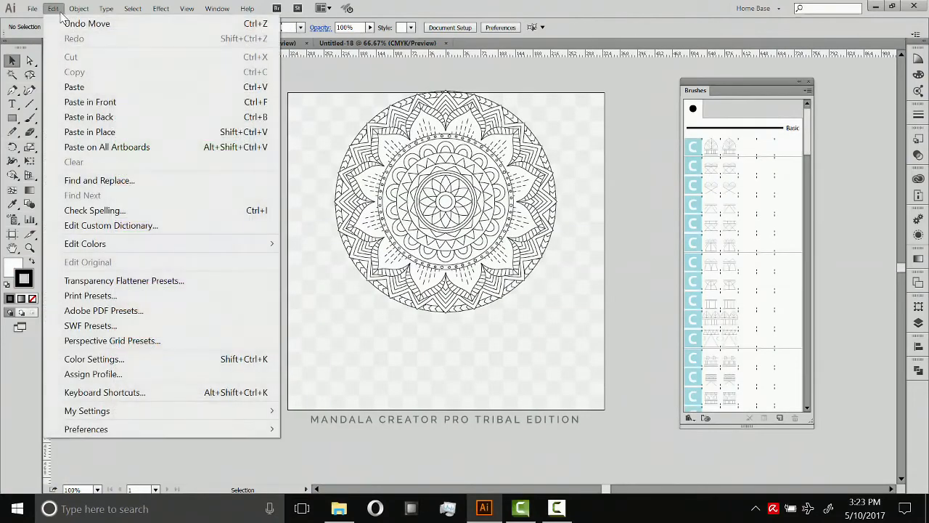
click(75, 86)
- Turn the three pasted feathers upside down and arrange them side by side beneath the mandala
drag(370, 109, 403, 381)
scroll(468, 238, down, 3)
drag(467, 240, 442, 280)
drag(586, 338, 475, 275)
click(529, 235)
drag(504, 222, 501, 248)
drag(508, 254, 392, 341)
drag(491, 231, 370, 305)
click(319, 240)
- Run the Shrink and Grow shape actions on the largest feather and duplicate it
mouse_move(248, 158)
mouse_down()
mouse_move(248, 170)
mouse_move(245, 149)
mouse_up()
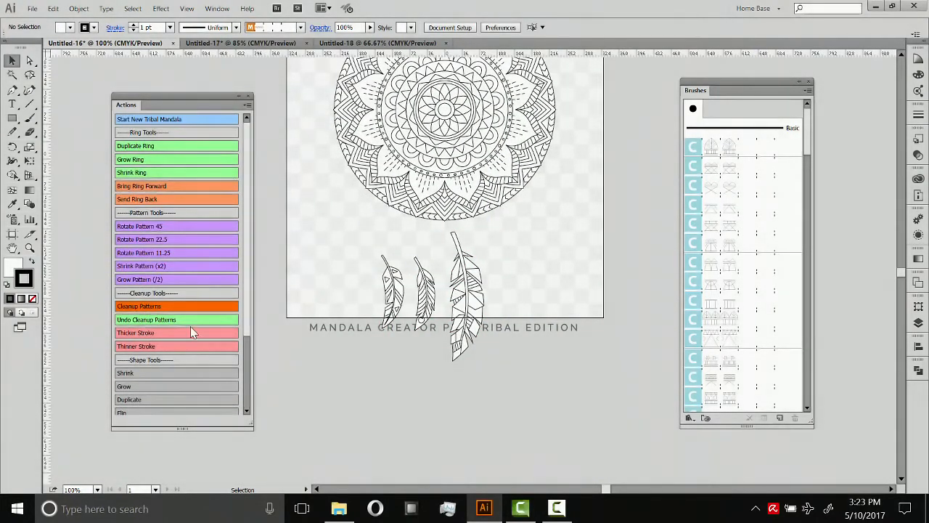
scroll(186, 267, down, 3)
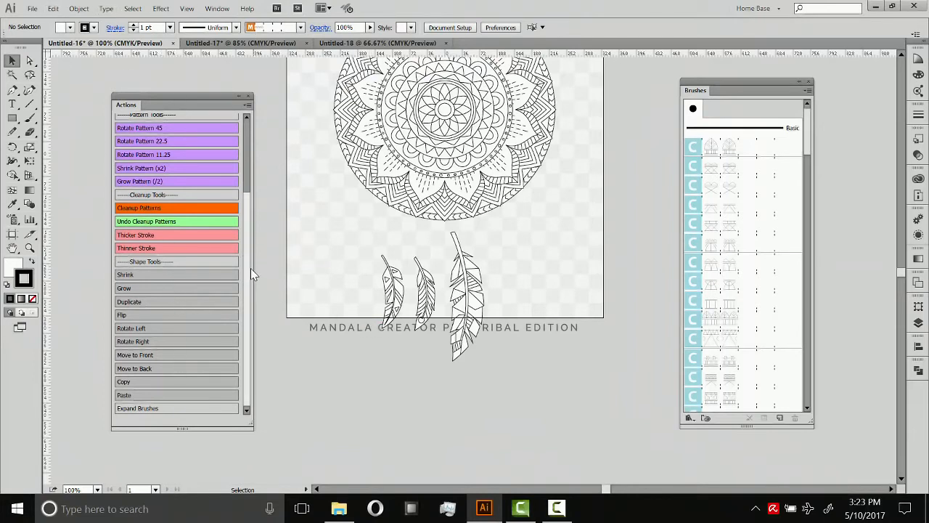
drag(331, 259, 511, 341)
click(324, 270)
click(466, 284)
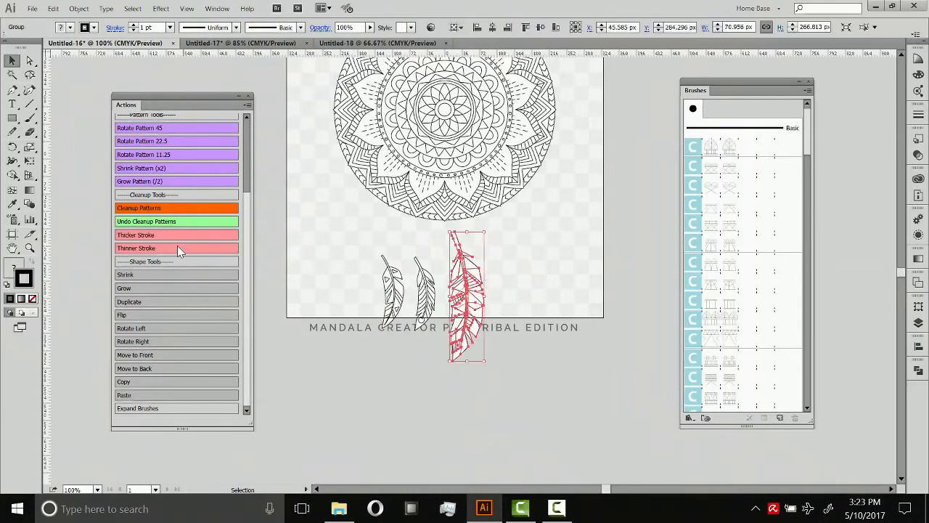
click(141, 275)
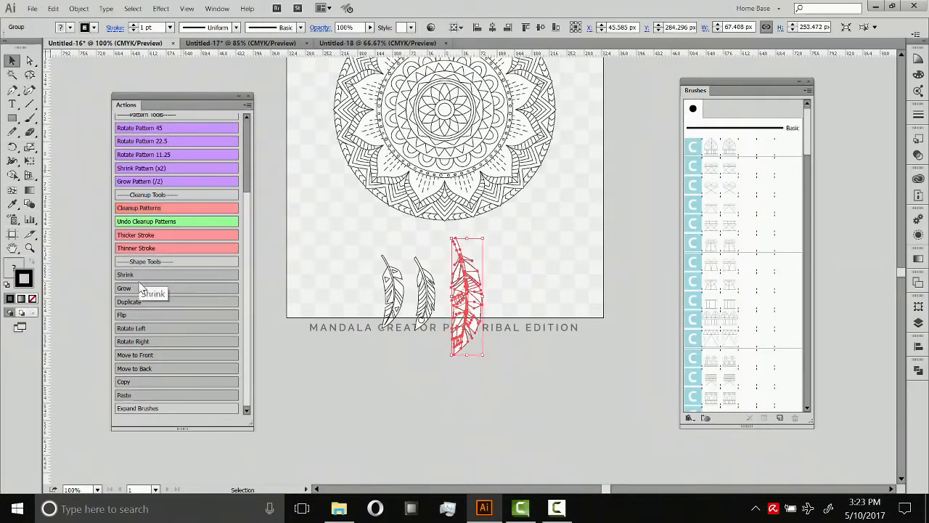
click(144, 291)
click(139, 303)
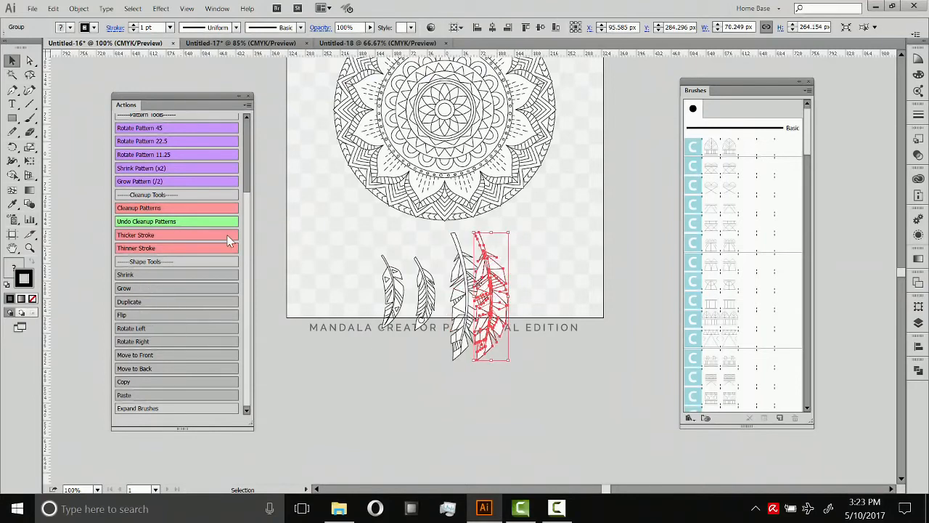
- Run the Flip, Rotate Left and Rotate Right shape actions on the duplicated large feather
click(136, 317)
click(137, 328)
click(141, 341)
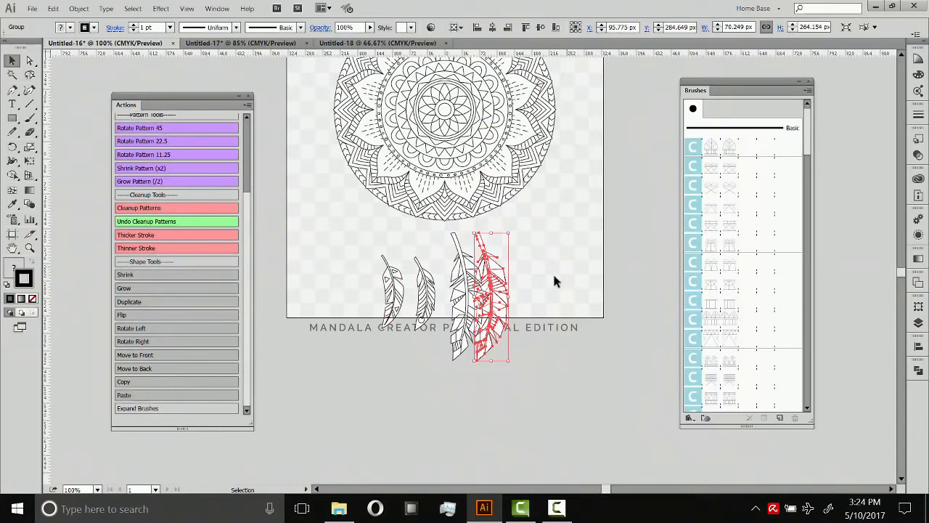
click(330, 265)
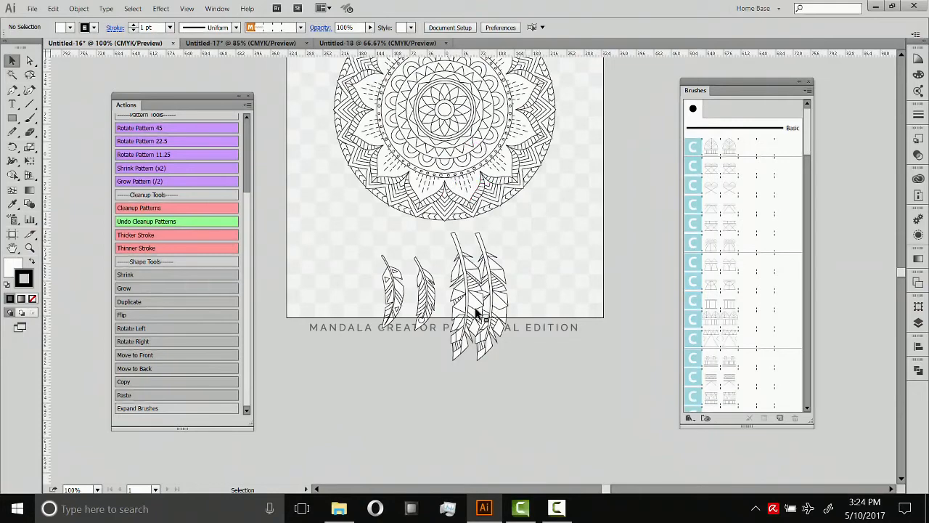
- Delete the left one of the two large feathers and enlarge the three remaining feathers with the Grow action
click(466, 287)
key(Delete)
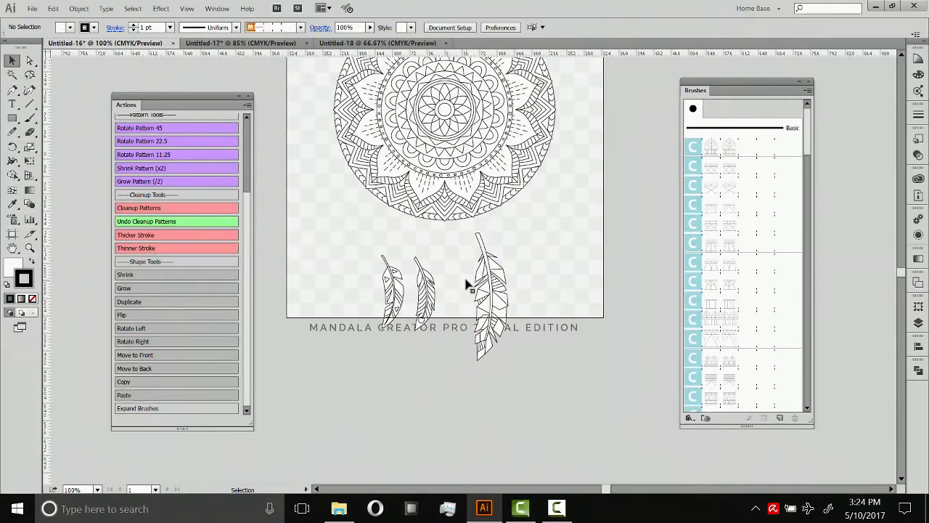
click(431, 289)
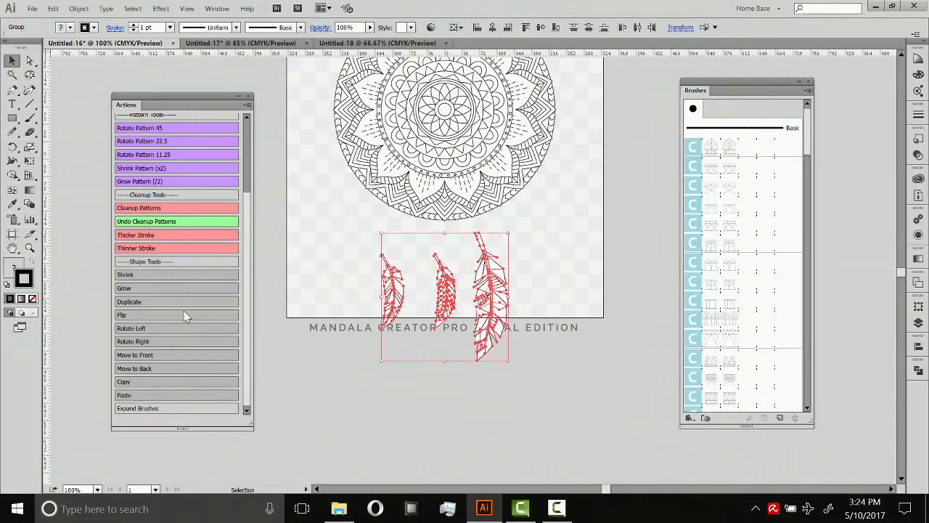
click(139, 289)
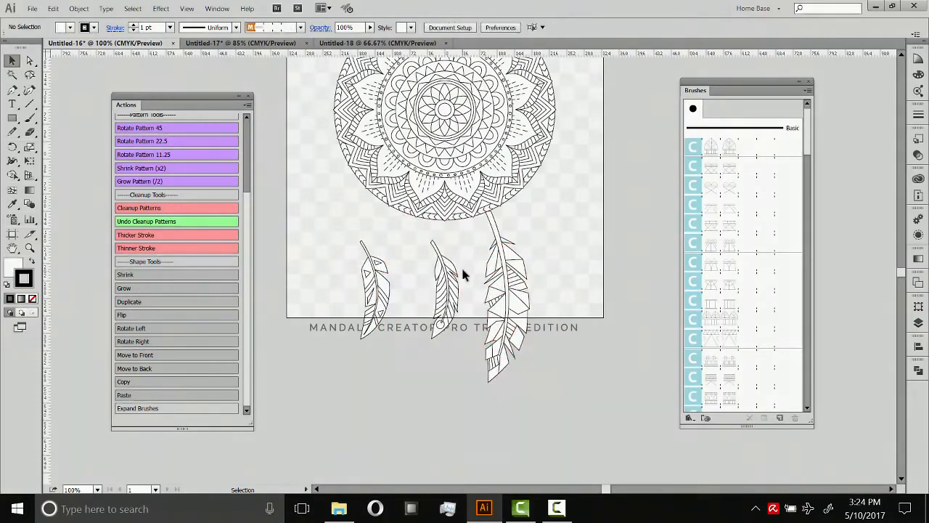
- Arrange the feathers beneath the mandala with the largest in the middle and a smaller one on each side
drag(474, 240, 491, 245)
drag(447, 312, 445, 305)
drag(585, 305, 498, 272)
drag(375, 277, 410, 269)
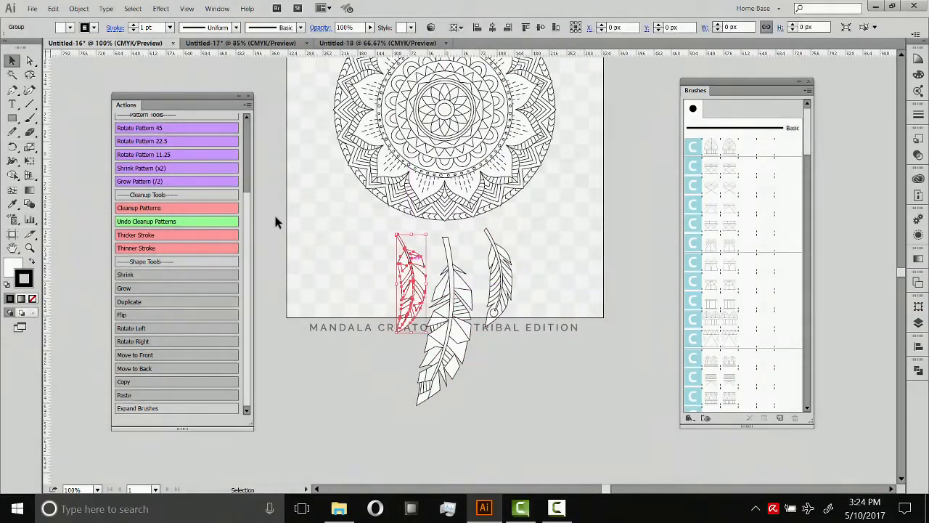
- Mirror the left feather with the Flip action and rotate the large middle feather to hang more upright
click(146, 313)
click(346, 258)
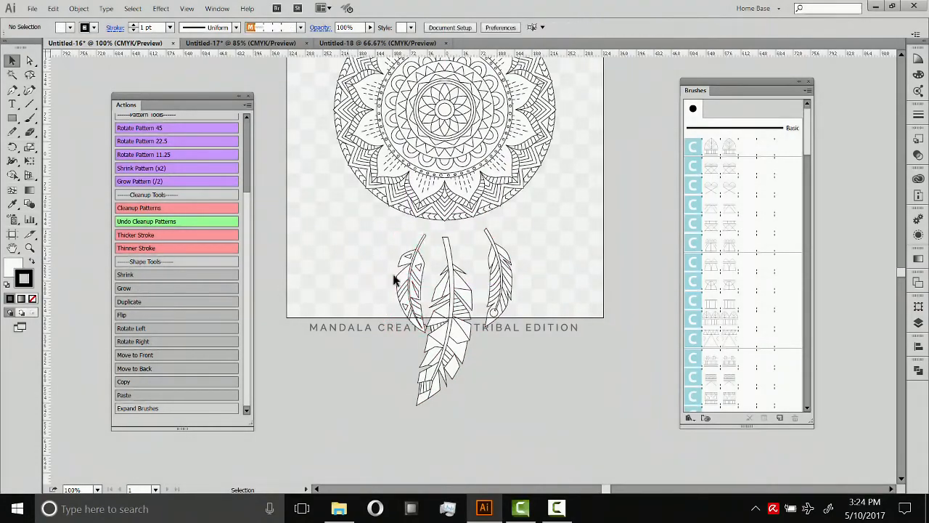
click(434, 304)
drag(434, 412, 451, 413)
drag(409, 276, 402, 274)
- Move the mandala and feathers up together so that all three feathers fit inside the artboard
drag(514, 246, 509, 216)
click(550, 257)
drag(550, 259, 556, 304)
drag(490, 289, 485, 156)
click(568, 184)
drag(560, 166, 555, 209)
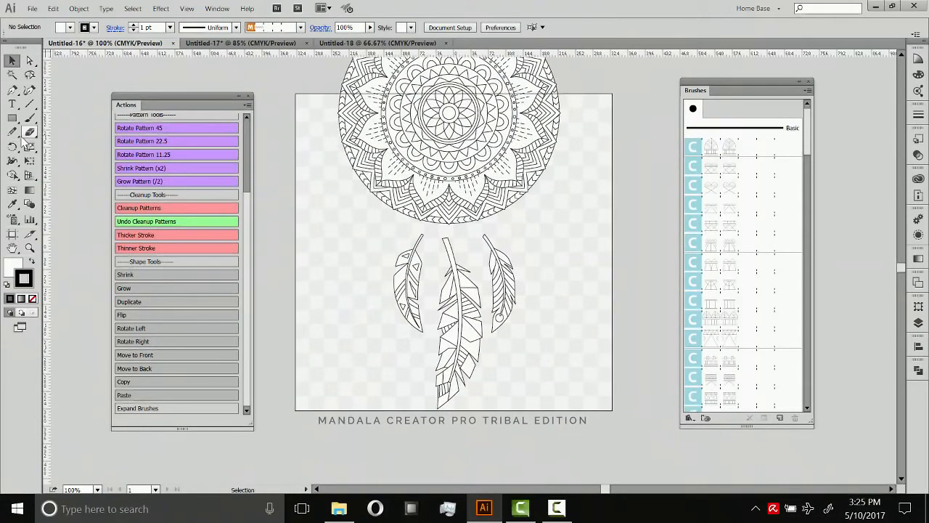
- Draw a short Pencil line from the middle feather's tip up into the mandala and apply the fourth S brush to it
click(12, 131)
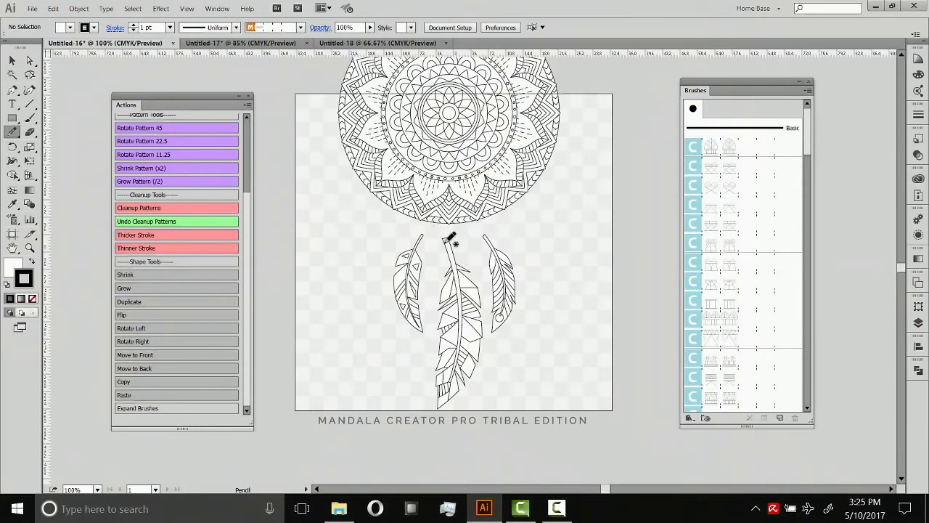
drag(446, 244, 441, 210)
click(13, 61)
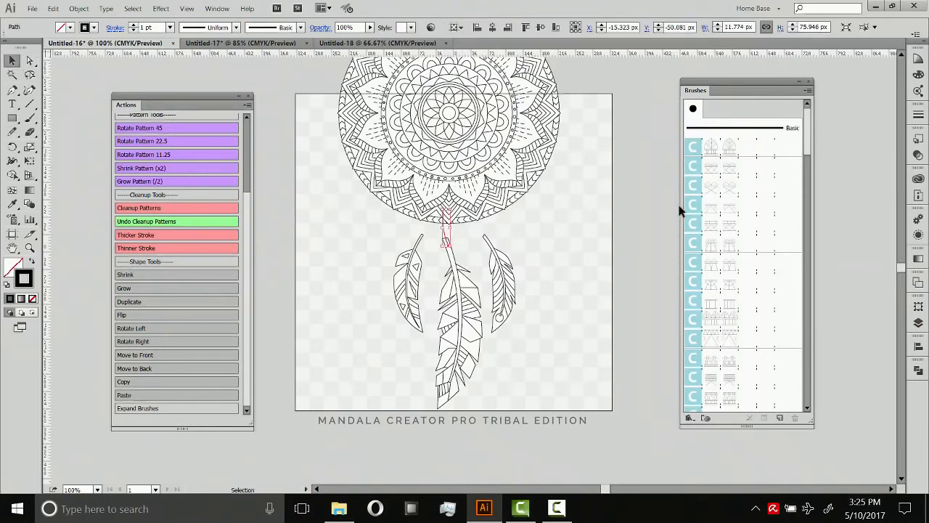
drag(809, 139, 809, 187)
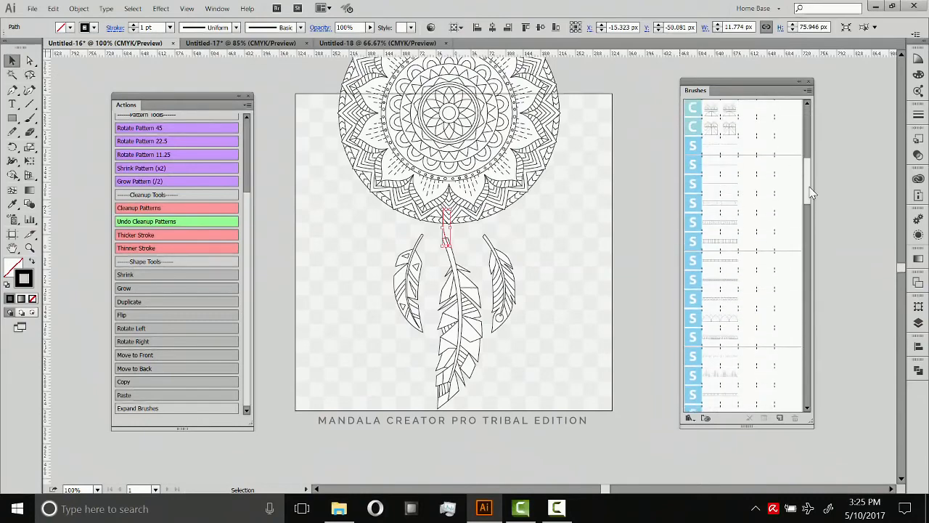
click(729, 207)
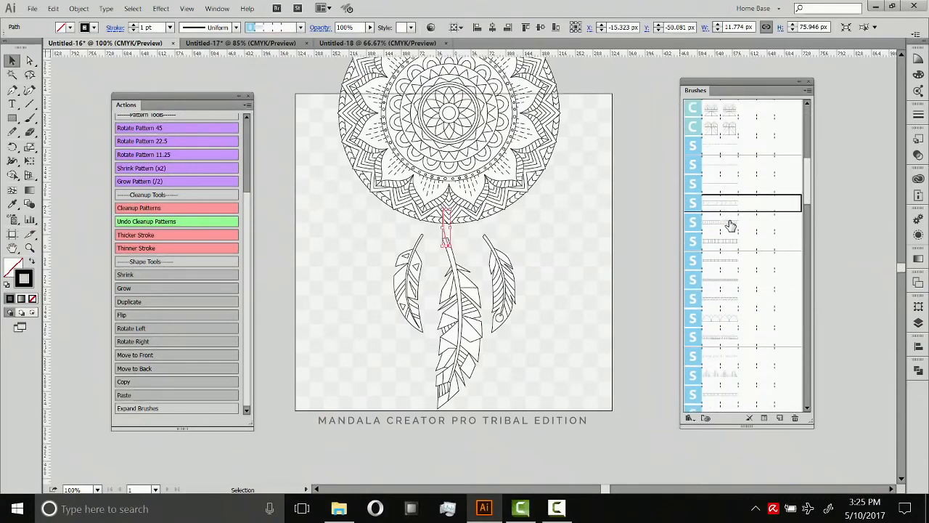
click(731, 223)
click(730, 203)
- Set the middle connecting line's stroke to 3 pt and send it behind the mandala and the feather
click(134, 25)
click(134, 25)
click(134, 24)
click(134, 30)
click(133, 30)
click(448, 233)
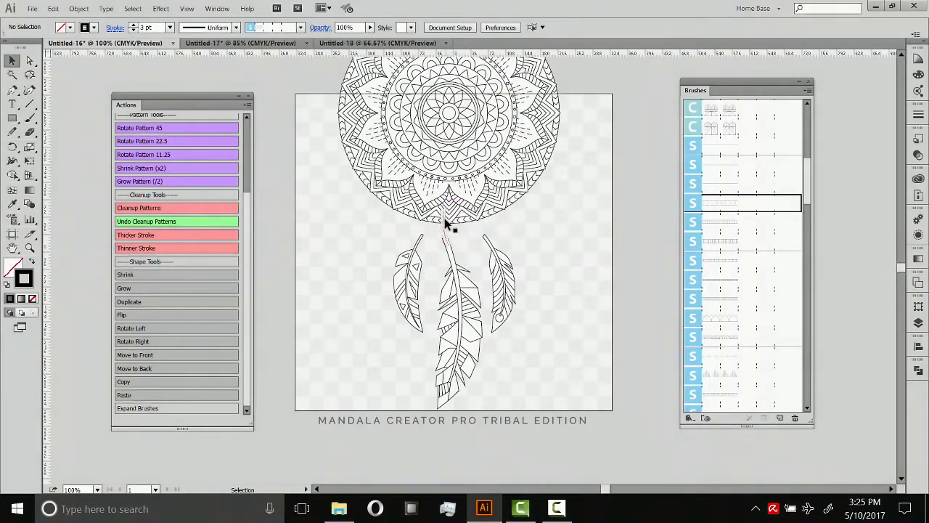
click(446, 233)
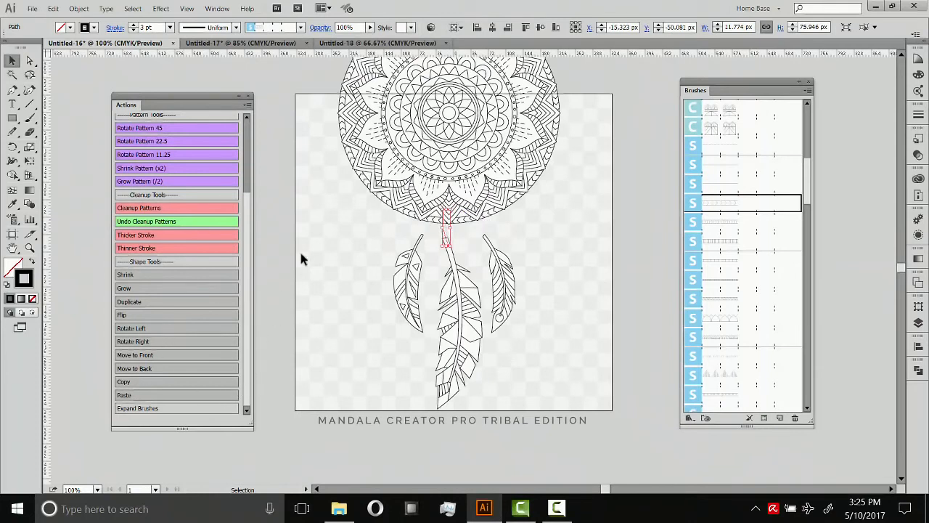
click(464, 241)
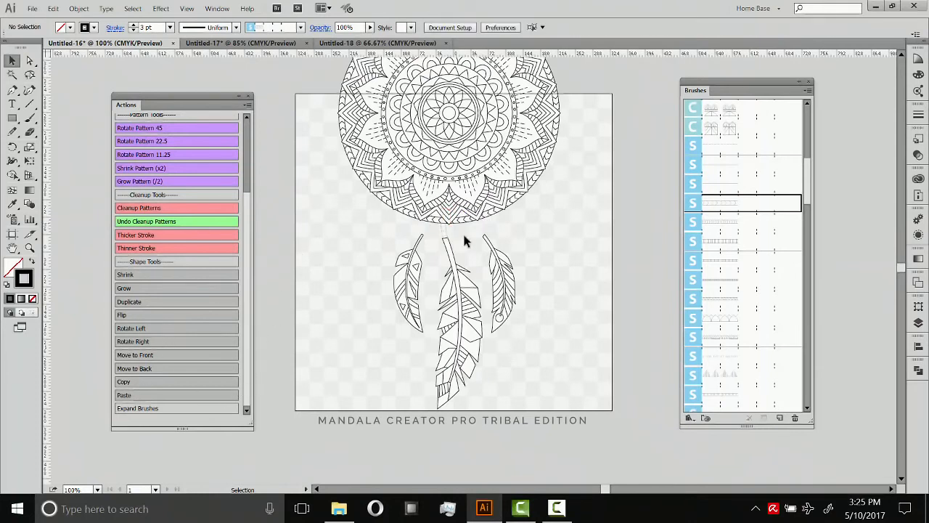
- Draw a Pencil line from the left feather's tip up into the mandala and give it Tribal Brush 20 with a 2 pt stroke
click(13, 130)
drag(425, 234, 438, 212)
click(751, 221)
ctrl+click(369, 241)
key(v)
click(714, 221)
click(715, 260)
scroll(788, 167, up, 3)
click(729, 248)
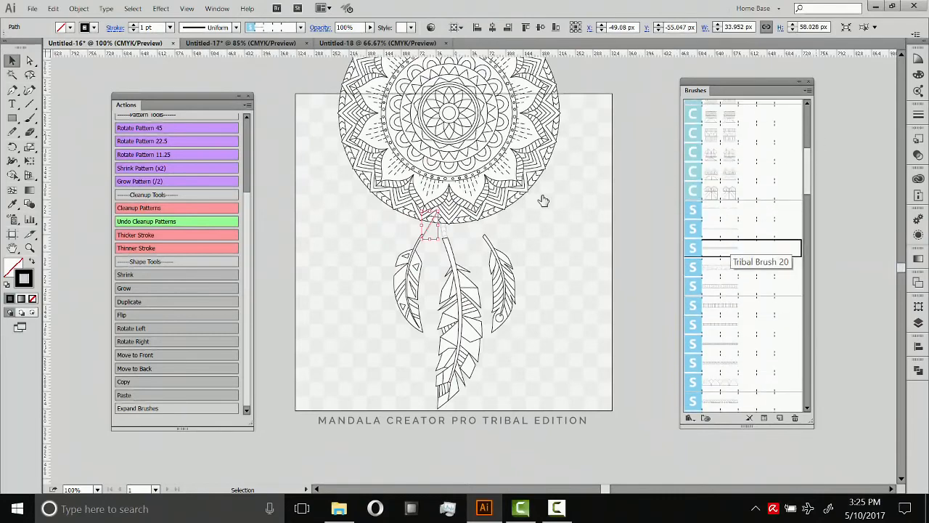
click(286, 241)
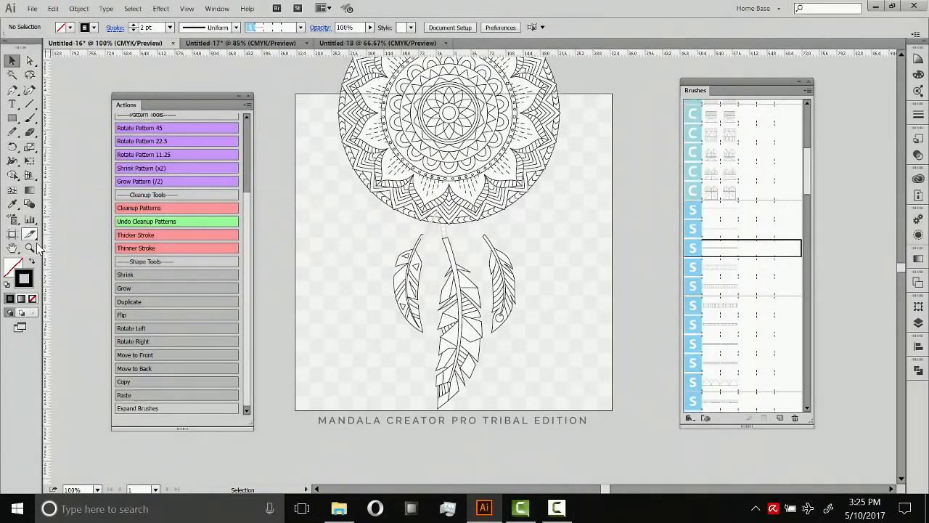
- Send the left feather's connecting line behind the mandala and the feather
key(z)
drag(338, 167, 605, 354)
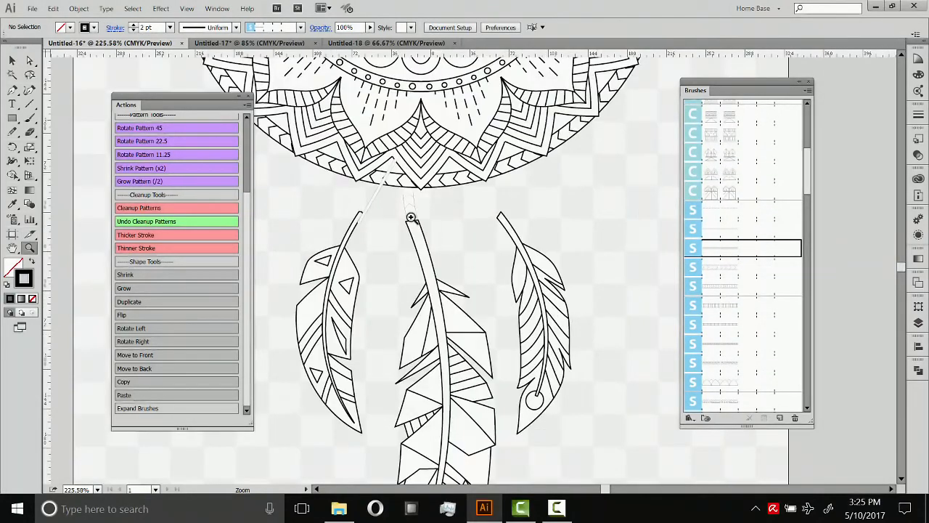
key(v)
click(367, 210)
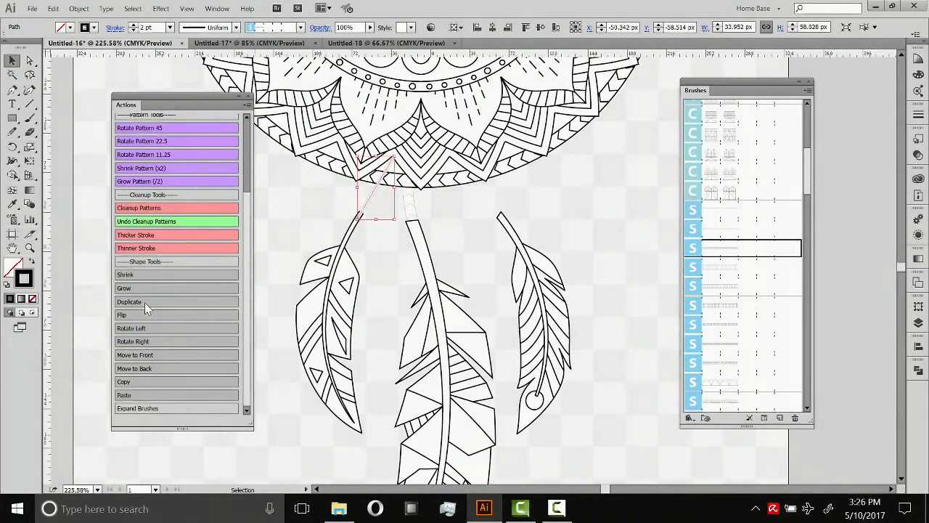
click(470, 219)
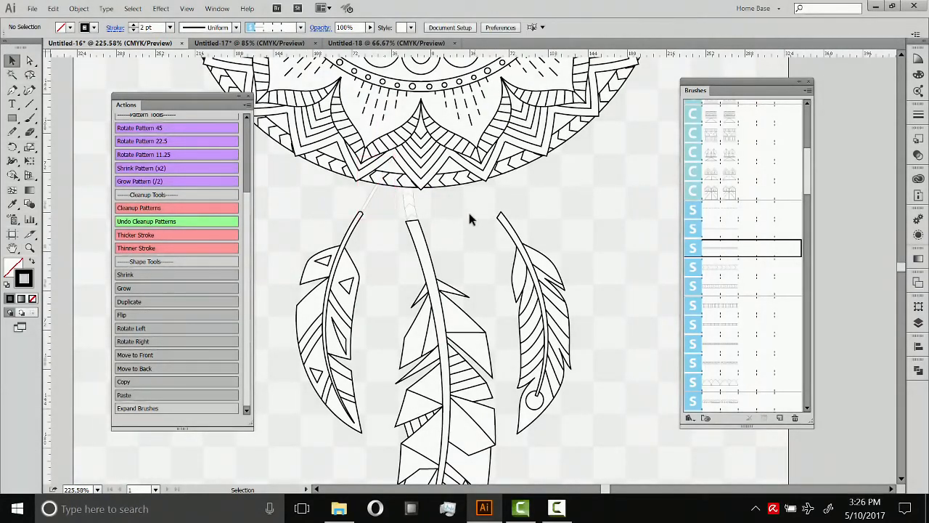
- Draw a curved 3 pt Pencil line with Tribal Brush 20 from the right feather's tip into the mandala and send it to the back
click(11, 132)
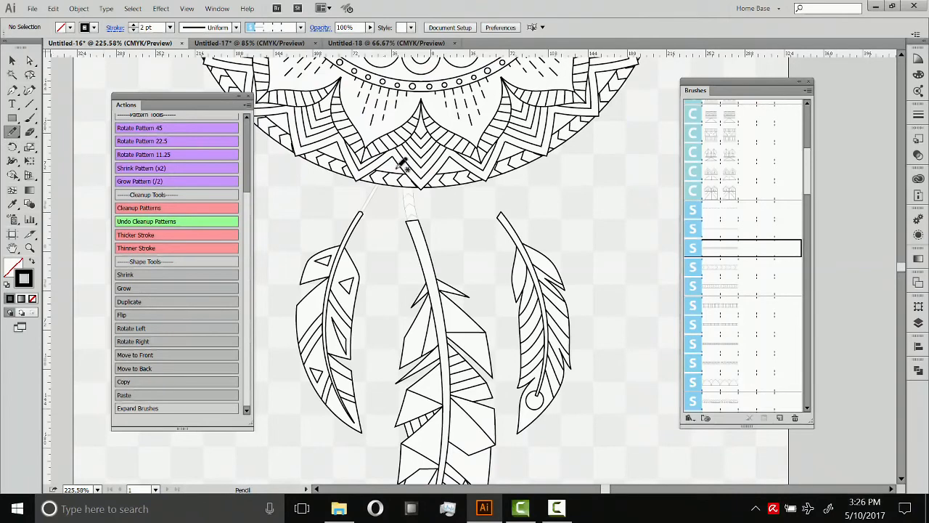
drag(505, 218, 439, 157)
key(v)
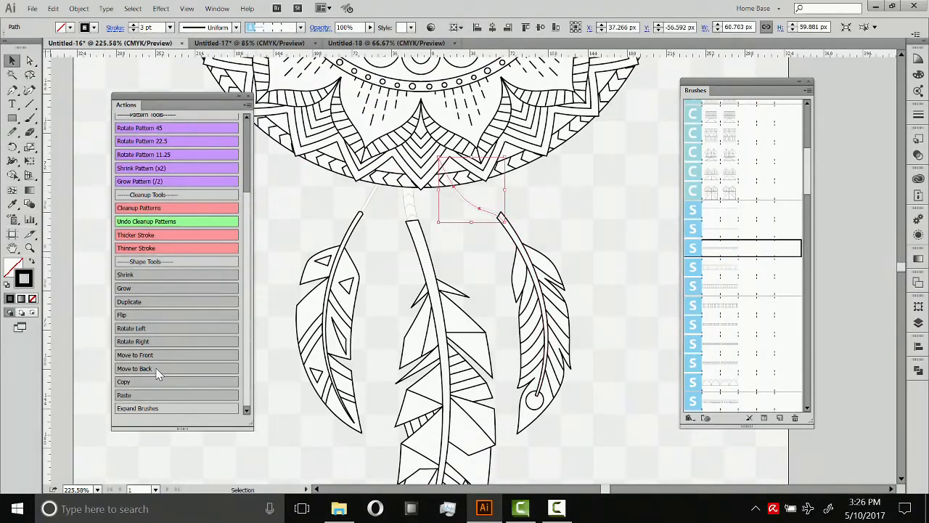
click(525, 249)
click(537, 223)
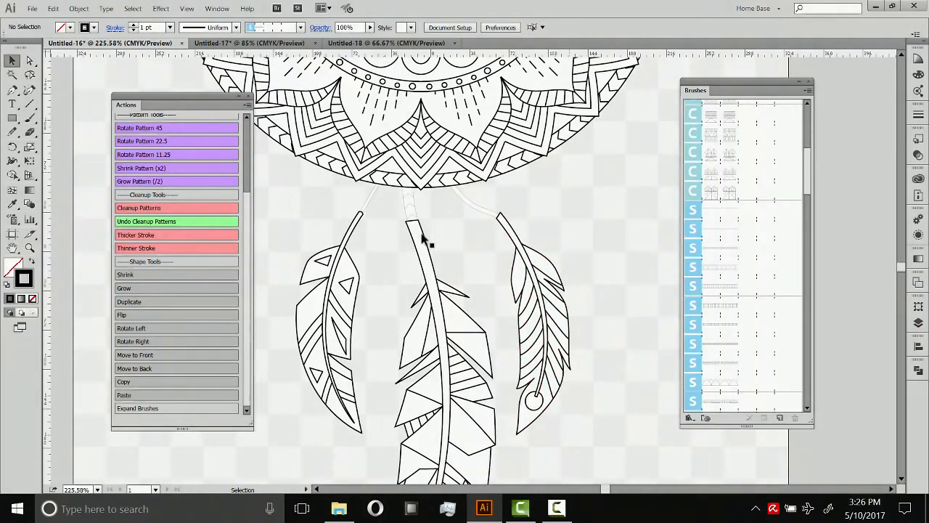
- Nudge the right feather slightly left so its tip meets its connecting line
drag(516, 220, 498, 229)
key(Left)
key(Left)
key(Left)
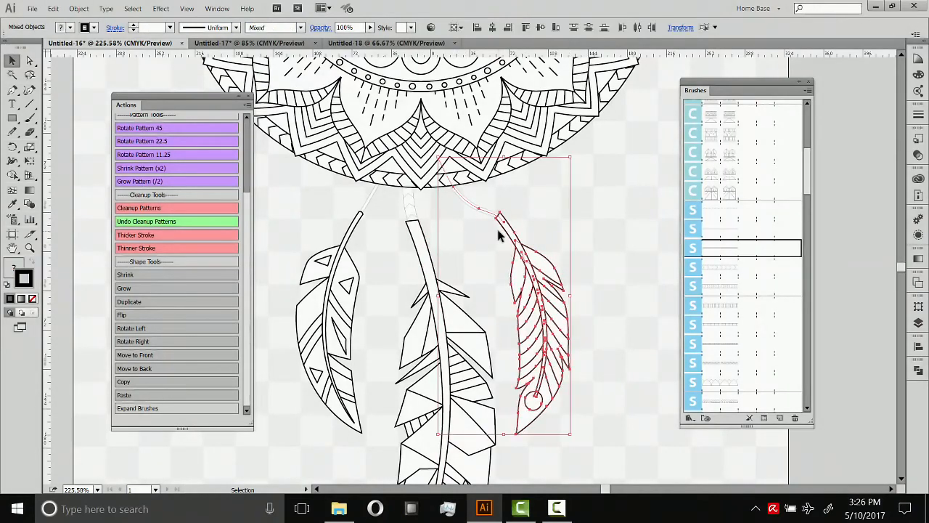
click(587, 205)
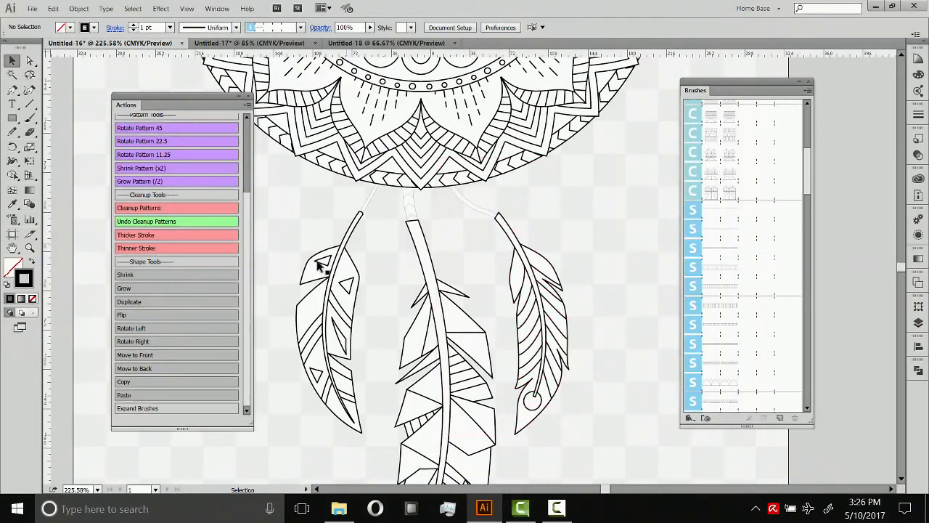
- Expand the brush strokes of the three connecting lines into editable outlines
click(143, 410)
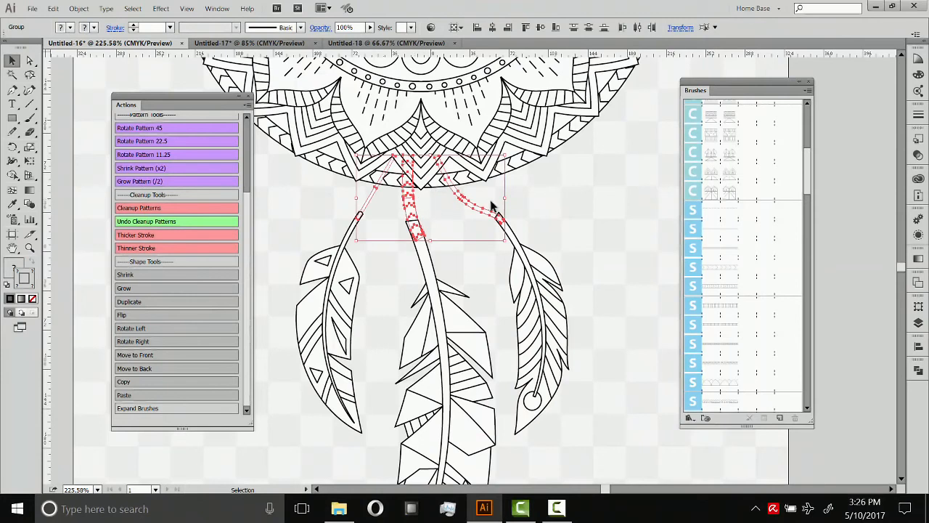
click(484, 193)
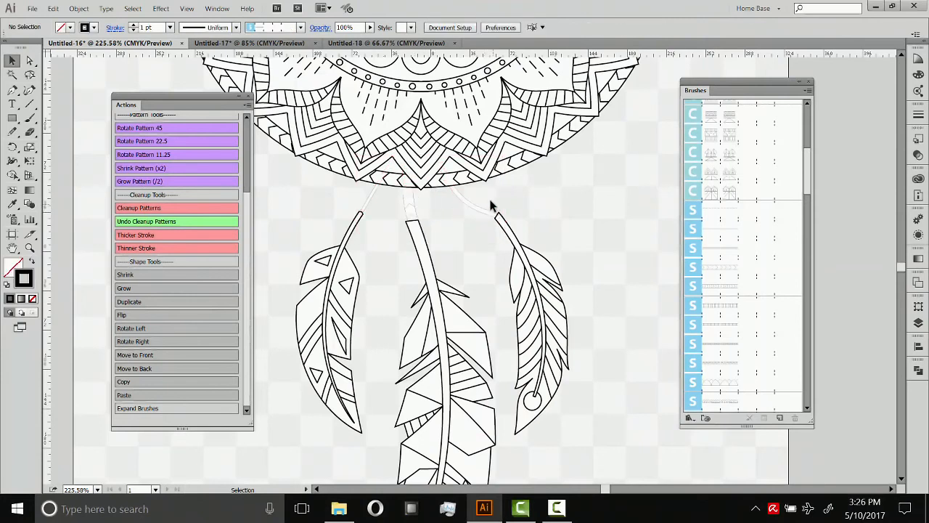
click(406, 206)
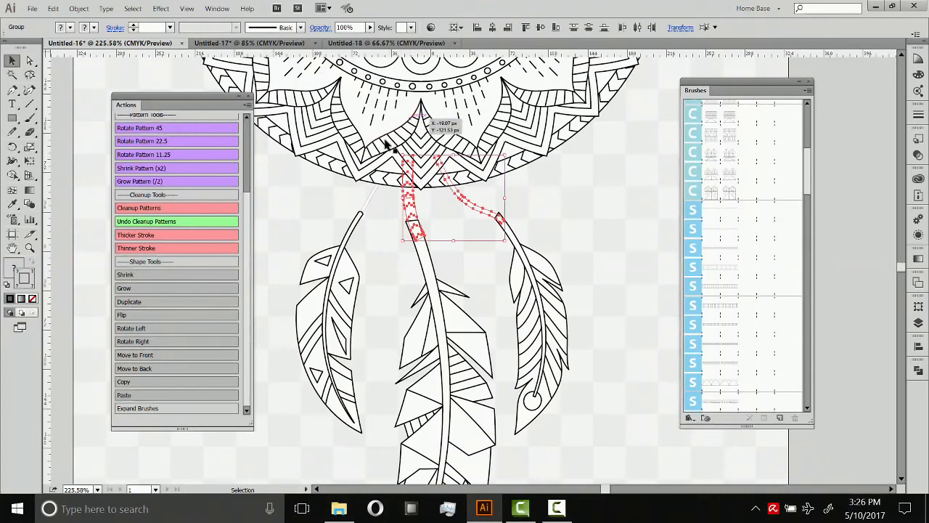
click(531, 191)
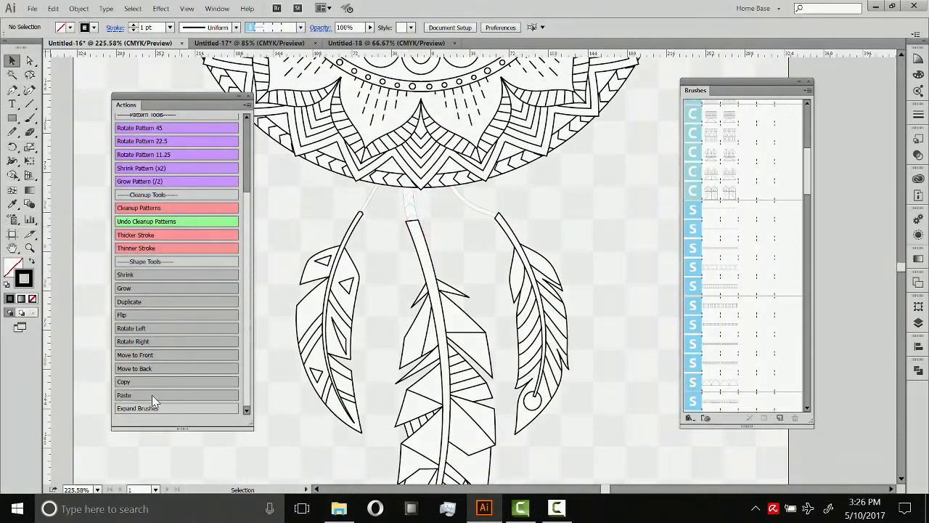
- Set the stroke weight of all three expanded connecting lines to 1 pt
click(366, 201)
click(146, 25)
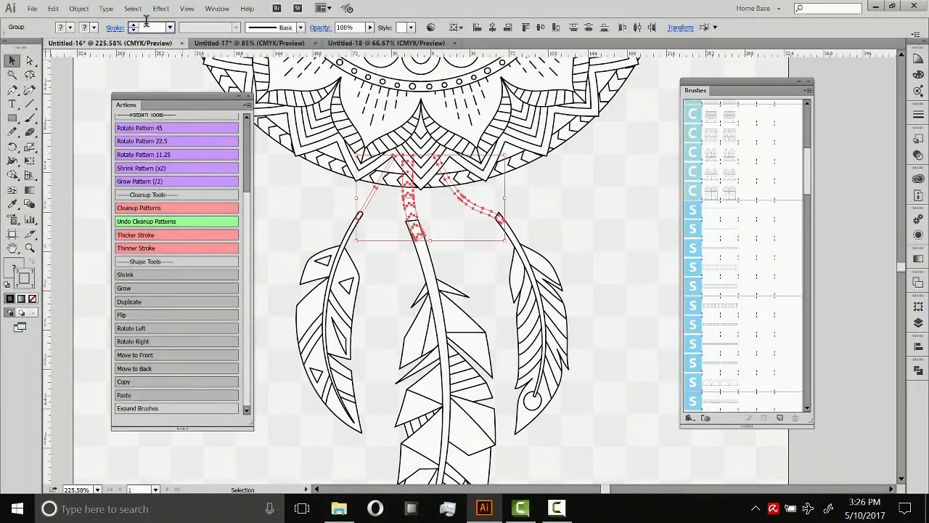
text(1)
key(Return)
click(588, 202)
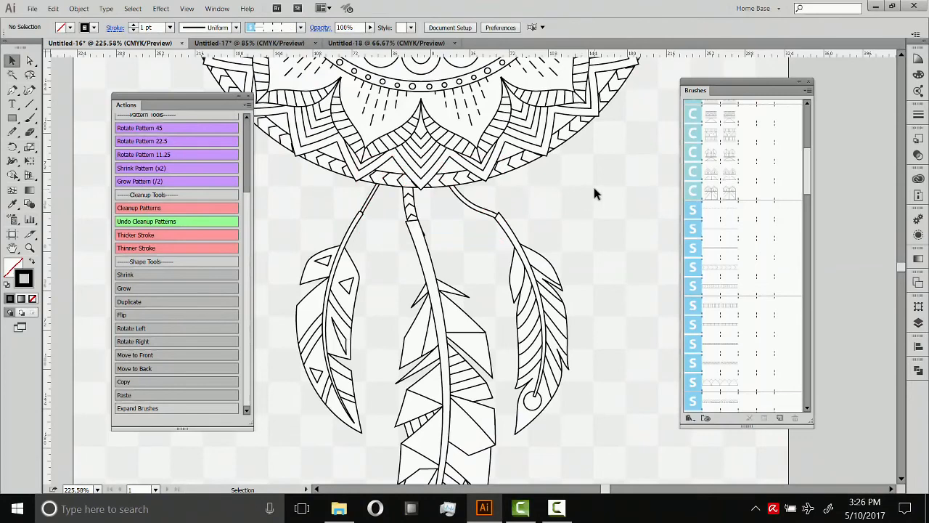
- Erase the lower end of the middle connecting line where it sticks out beside the feather's quill
click(418, 230)
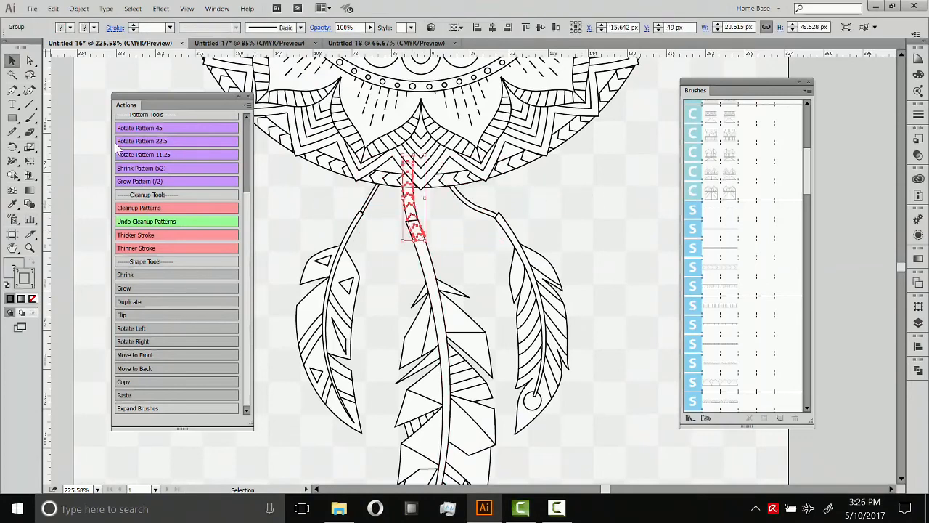
click(30, 131)
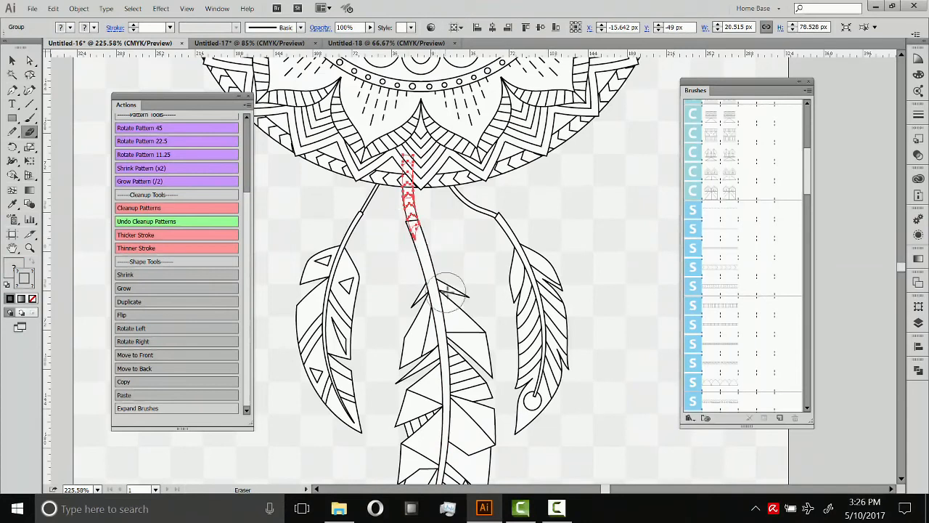
key(v)
click(451, 241)
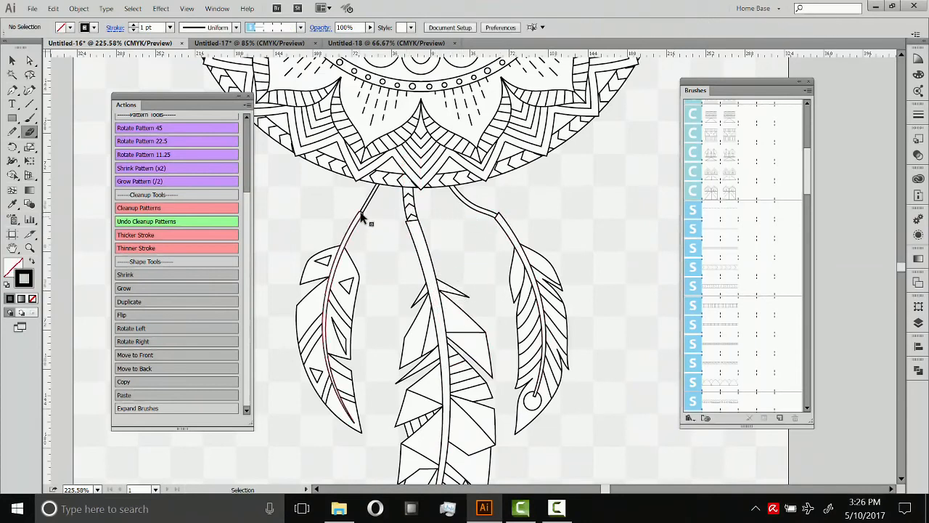
click(30, 247)
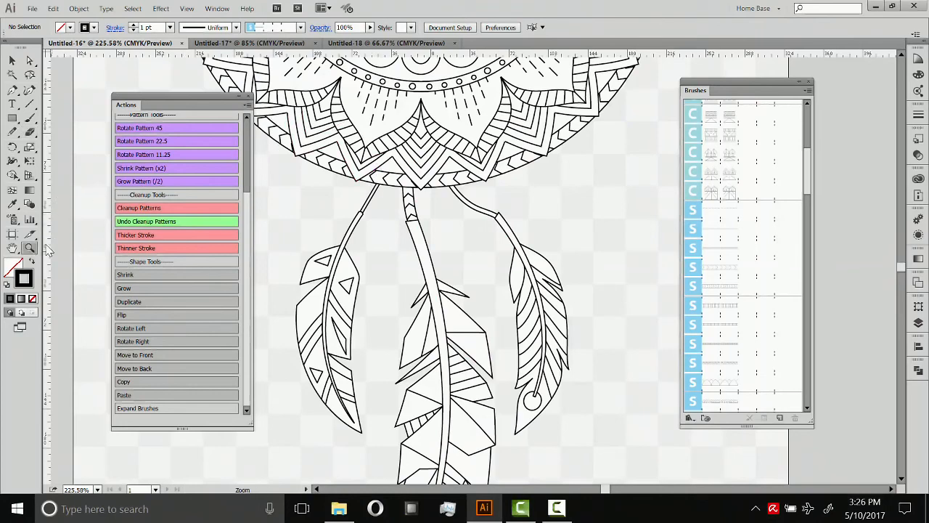
- Select the whole dreamcatcher, including the mandala, connecting lines and feathers, and copy it
alt+click(500, 249)
alt+click(495, 255)
alt+click(496, 256)
alt+click(463, 286)
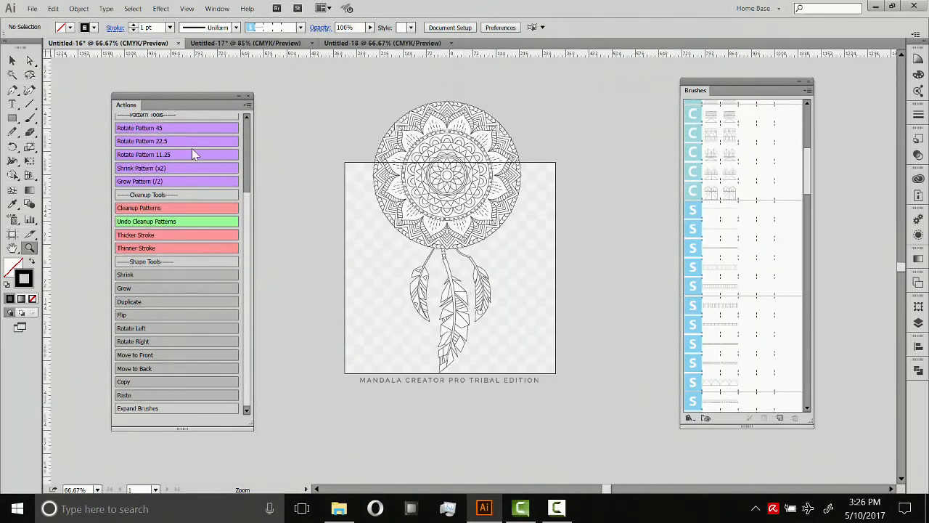
click(12, 60)
drag(557, 88, 366, 371)
click(53, 8)
click(51, 73)
- Delete the existing mandala from the artboard of the Untitled-17 document
click(287, 45)
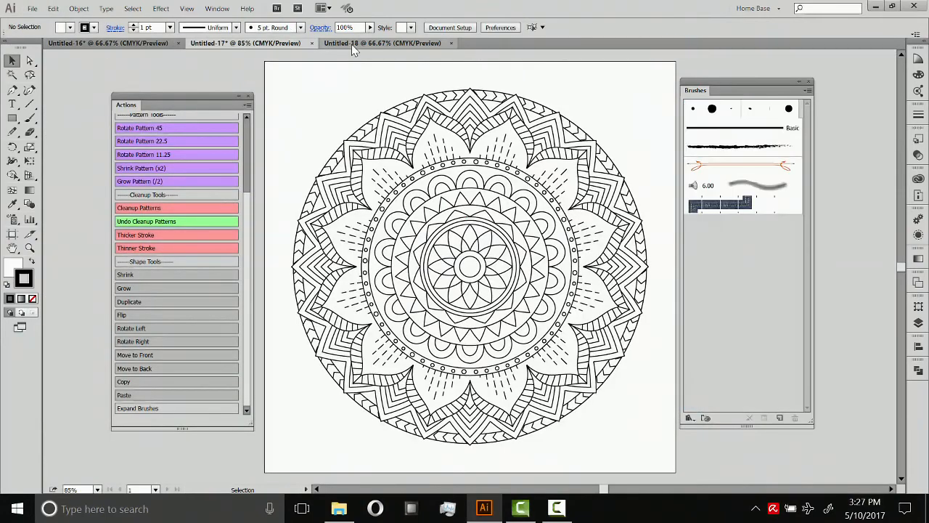
drag(319, 97, 528, 278)
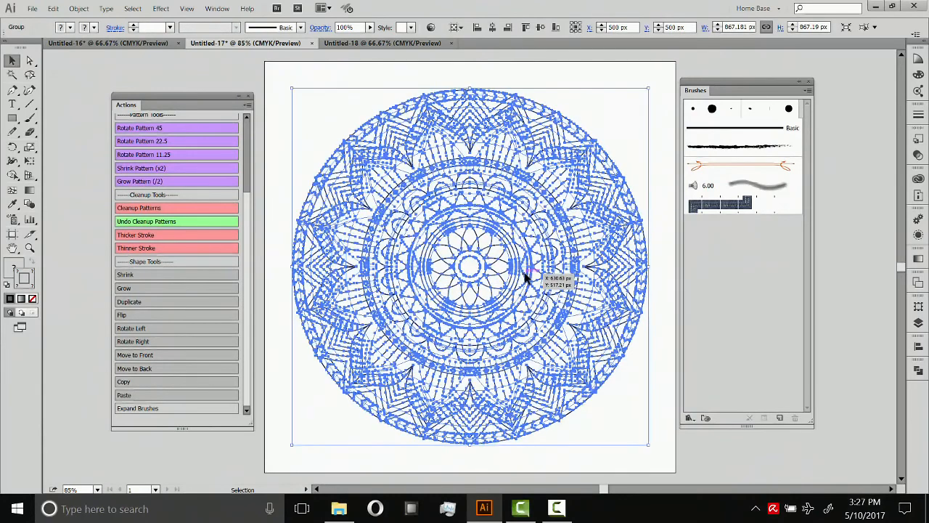
key(Delete)
- Paste the copied dreamcatcher onto the empty artboard and scale it up proportionally to nearly fill the page height
key(ctrl+v)
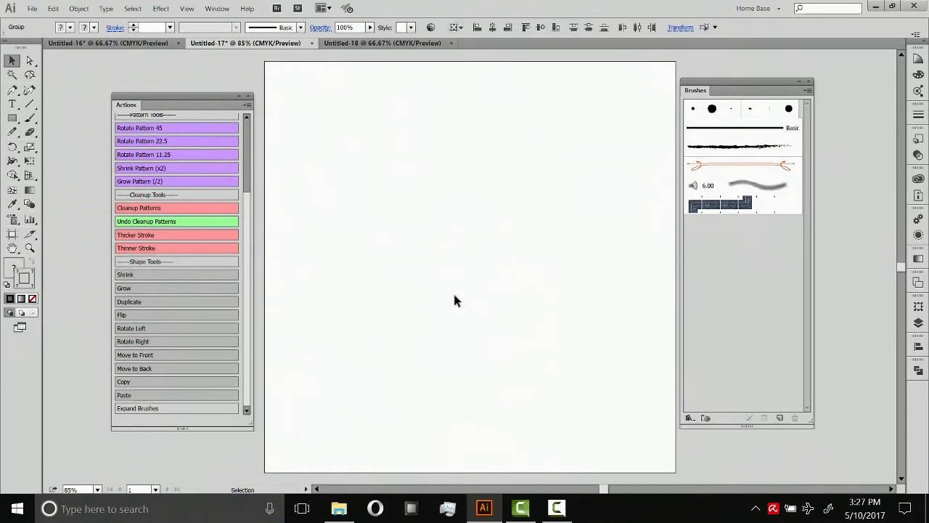
click(574, 263)
drag(574, 263, 576, 243)
drag(604, 140, 391, 363)
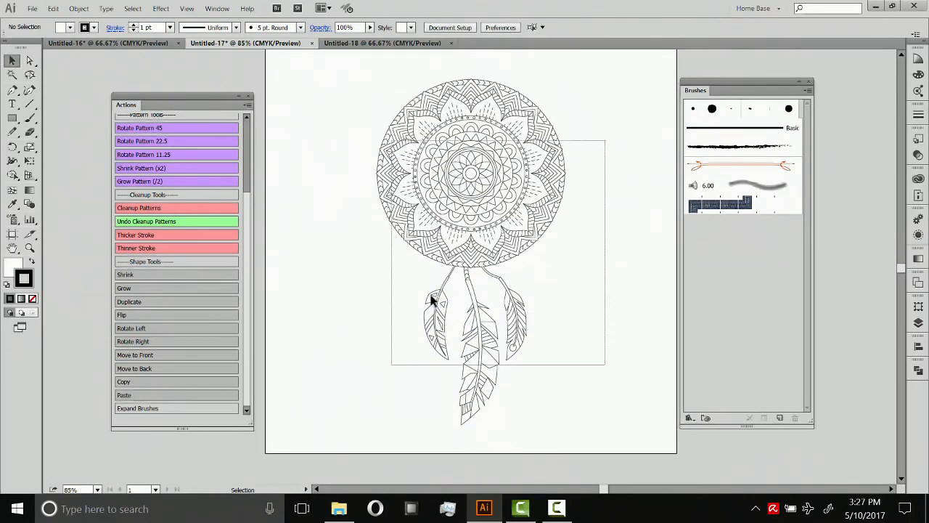
drag(569, 252, 579, 253)
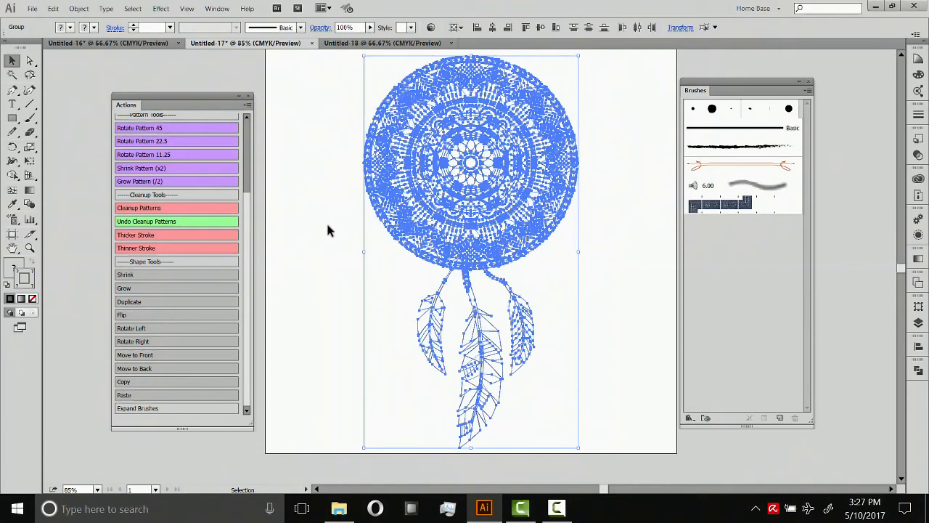
click(317, 186)
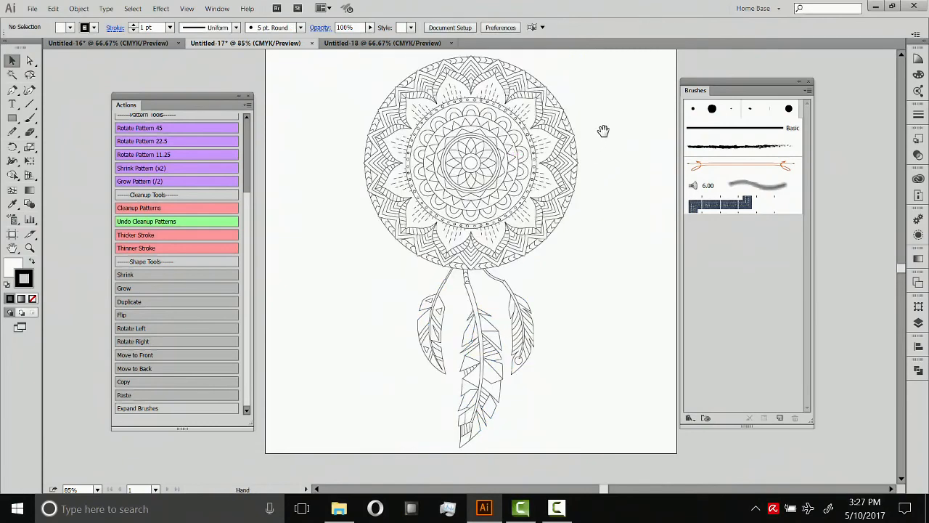
- Thicken the strokes of the entire dreamcatcher by raising the stroke weight of all its artwork
scroll(602, 129, up, 1)
key(ctrl+a)
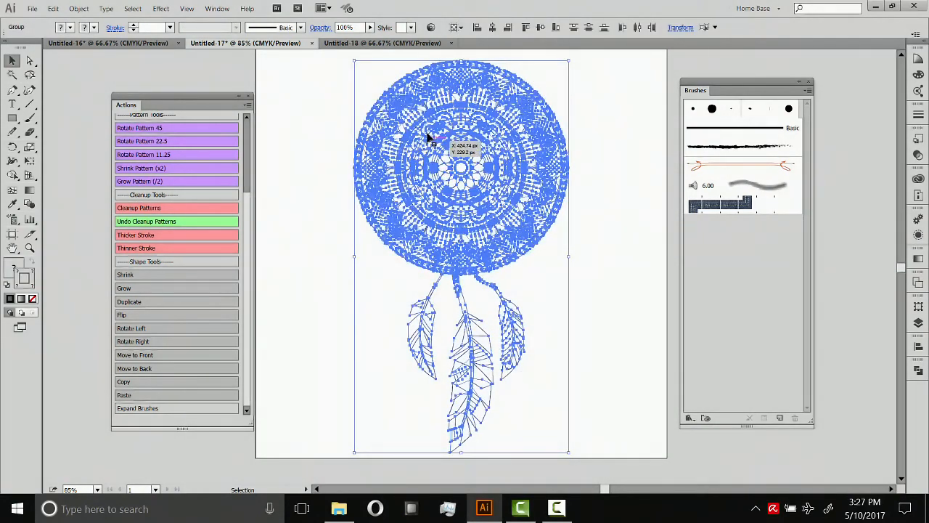
click(134, 25)
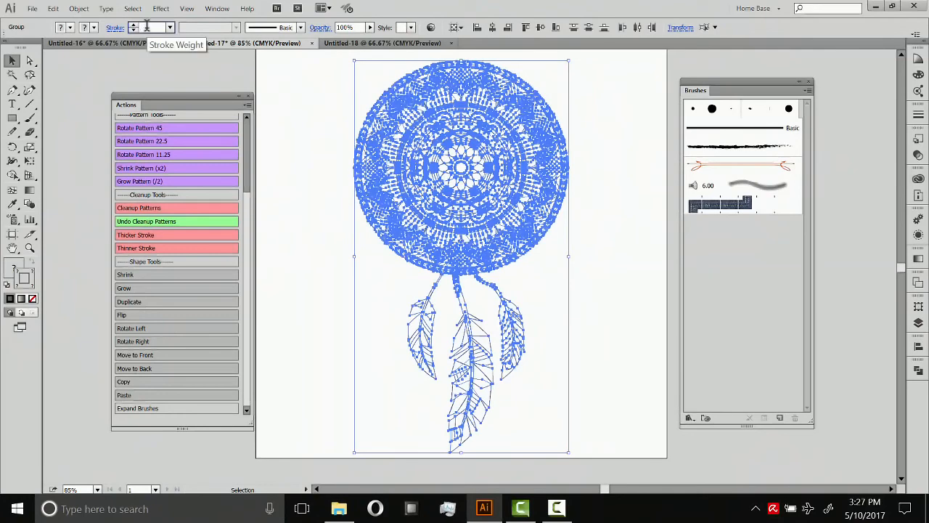
click(616, 221)
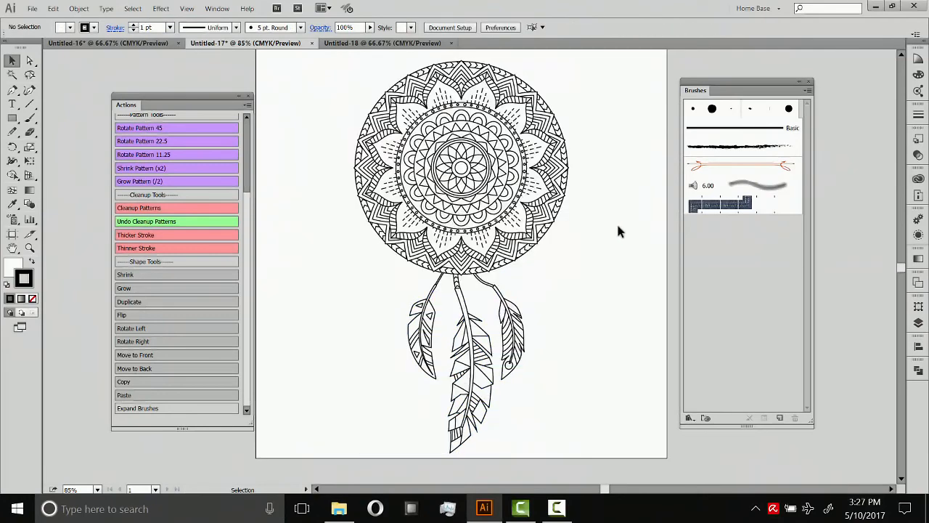
key(space)
drag(623, 200, 622, 215)
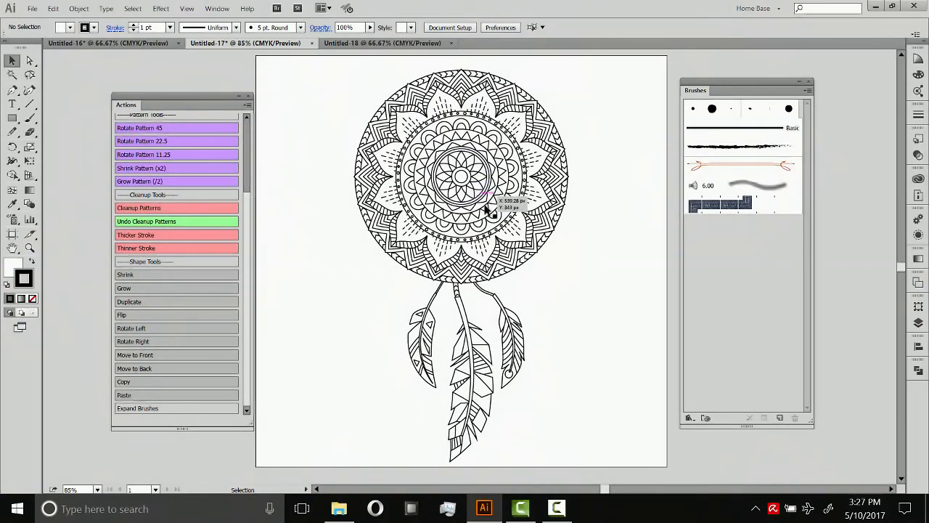